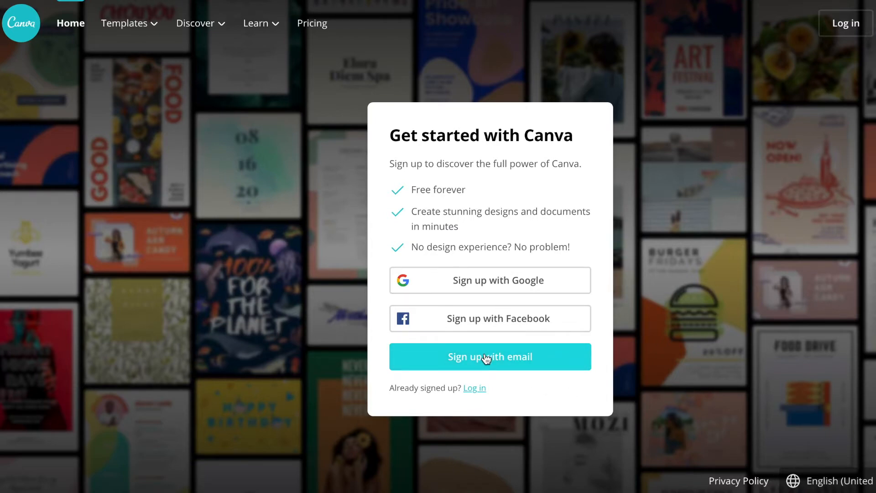
# Sign up with a Google account and look over the home page.
pyautogui.click(478, 292)
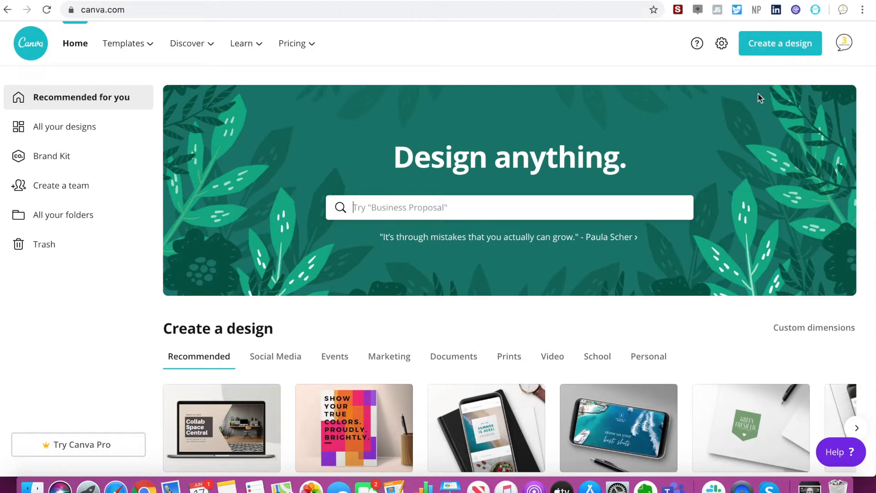
pyautogui.scroll(-3, 748, 136)
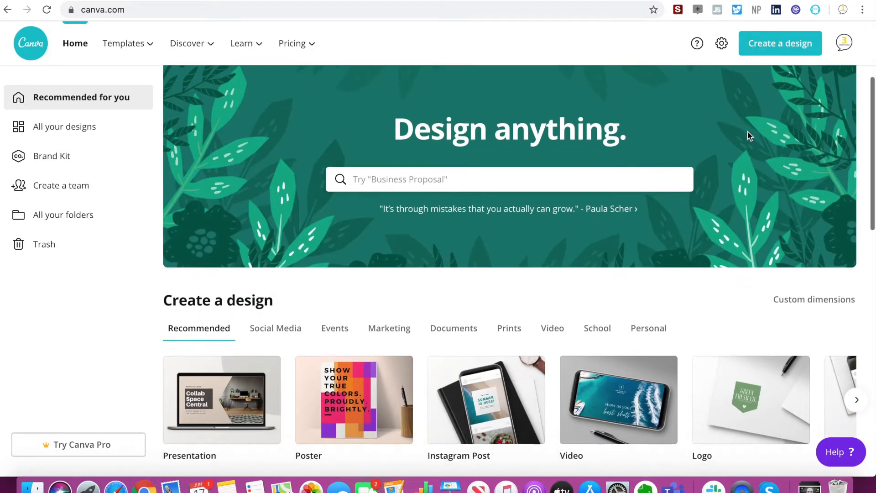
pyautogui.scroll(-4, 747, 131)
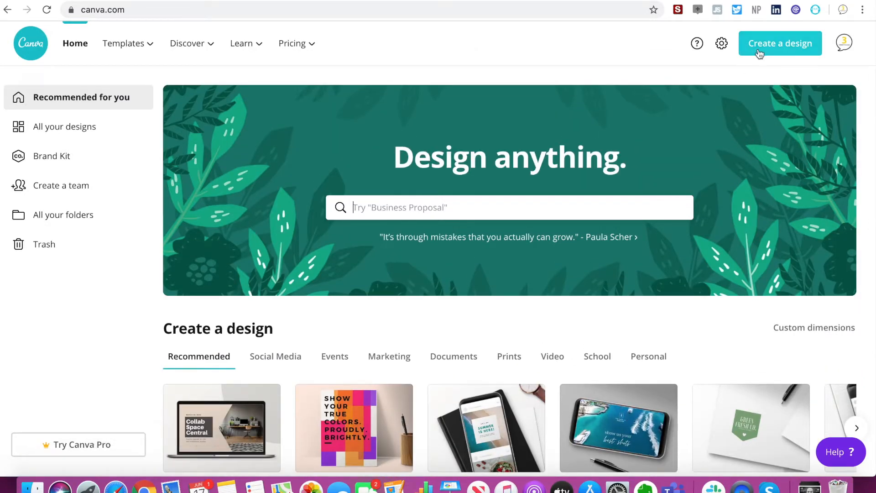
# View the account menu options, including signing out, and look over the home page's design categories.
pyautogui.click(845, 48)
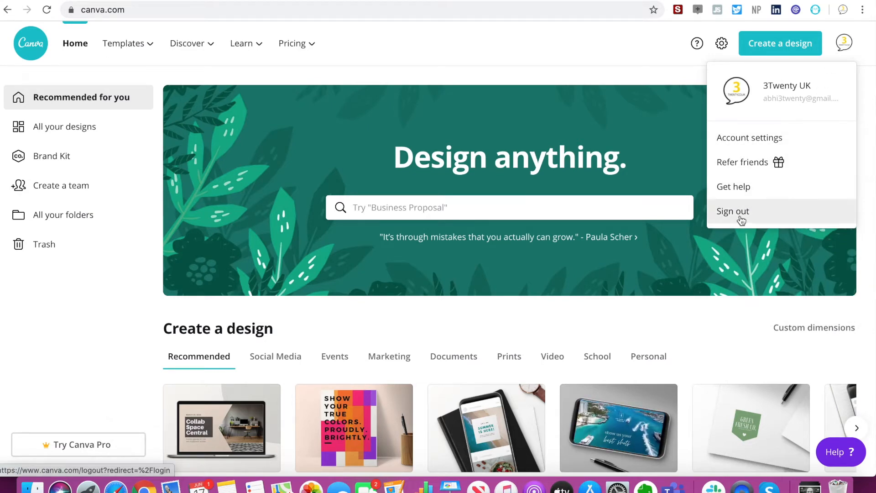
pyautogui.click(778, 52)
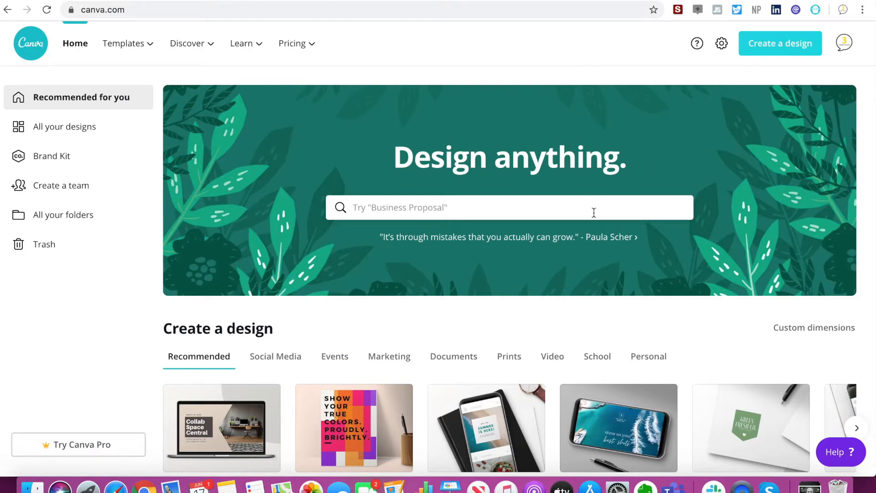
pyautogui.scroll(-6, 591, 213)
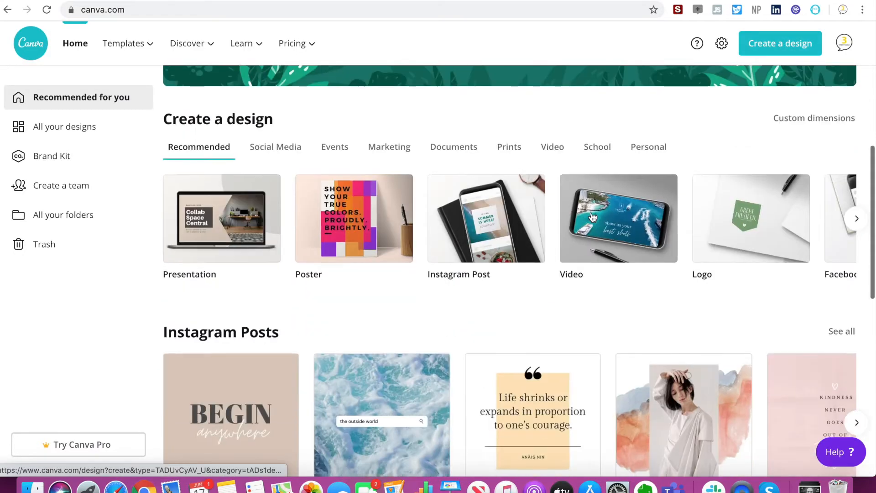
pyautogui.scroll(5, 591, 214)
pyautogui.scroll(1, 592, 217)
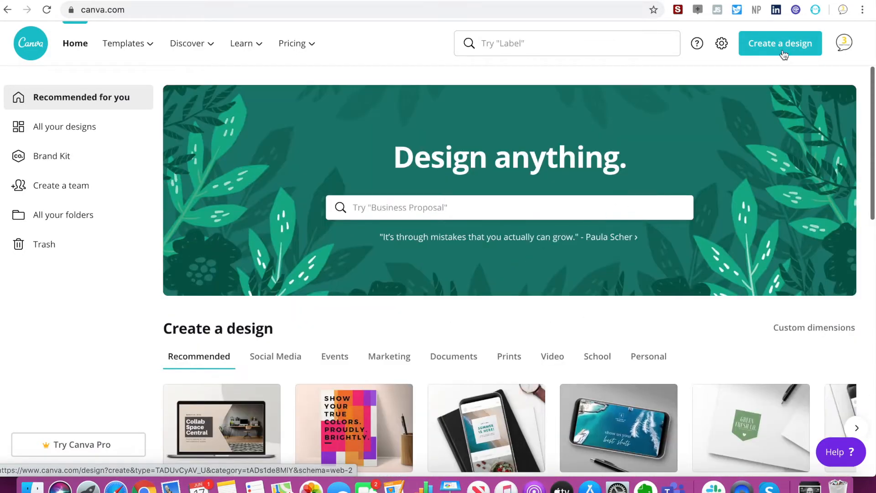
# Examine the list of suggested design types offered for creating a new design.
pyautogui.click(773, 53)
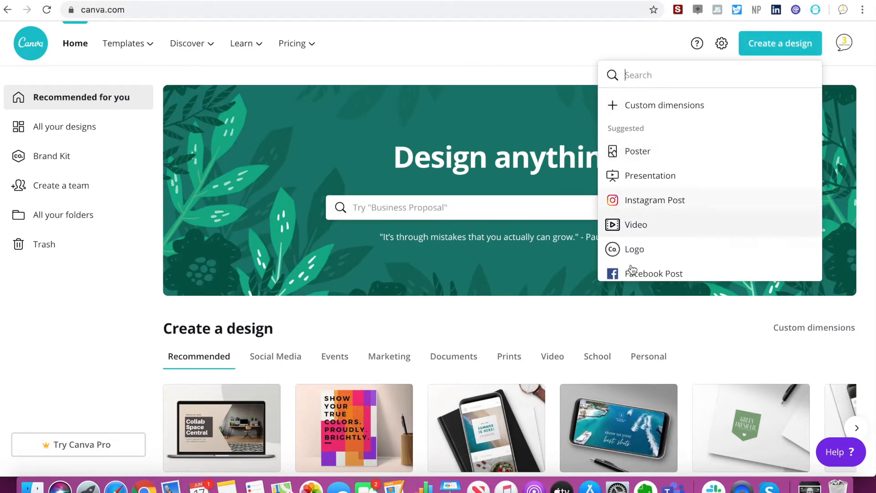
pyautogui.scroll(-3, 662, 253)
pyautogui.click(505, 51)
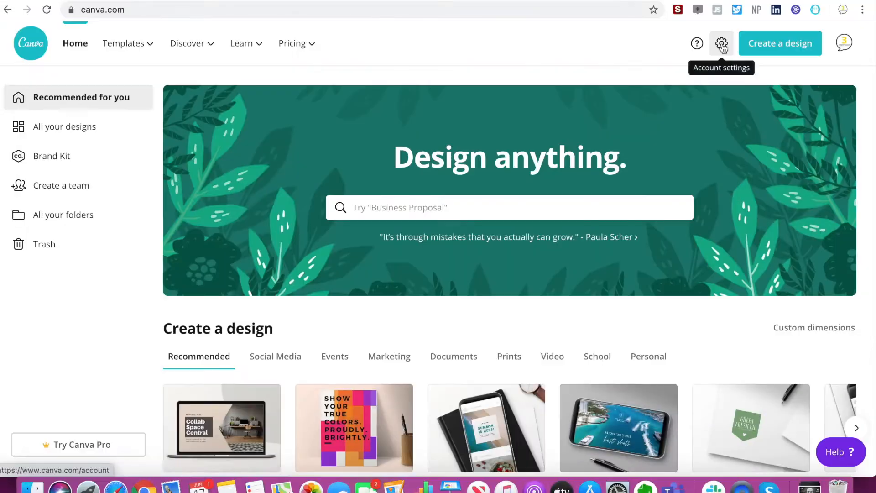
# Review the account settings, including the Billing and Teams and Print orders sections, and return to the home page.
pyautogui.click(720, 44)
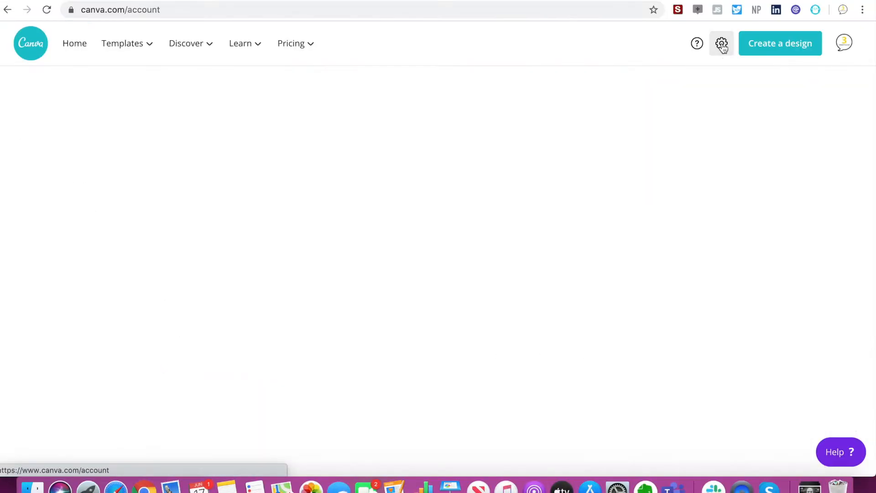
pyautogui.scroll(-10, 446, 191)
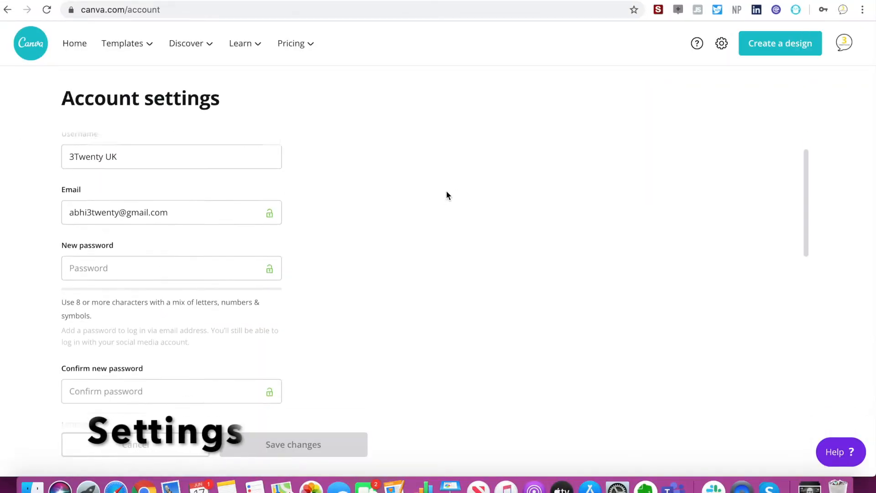
pyautogui.scroll(-3, 446, 192)
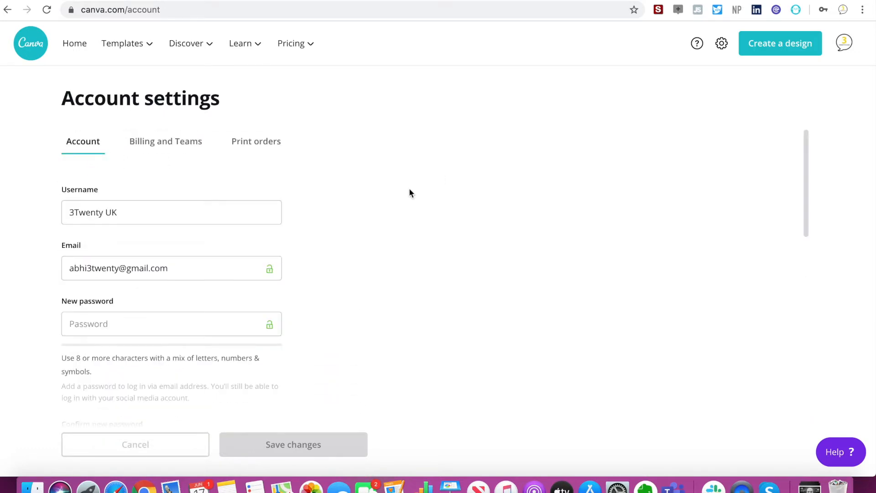
pyautogui.click(148, 151)
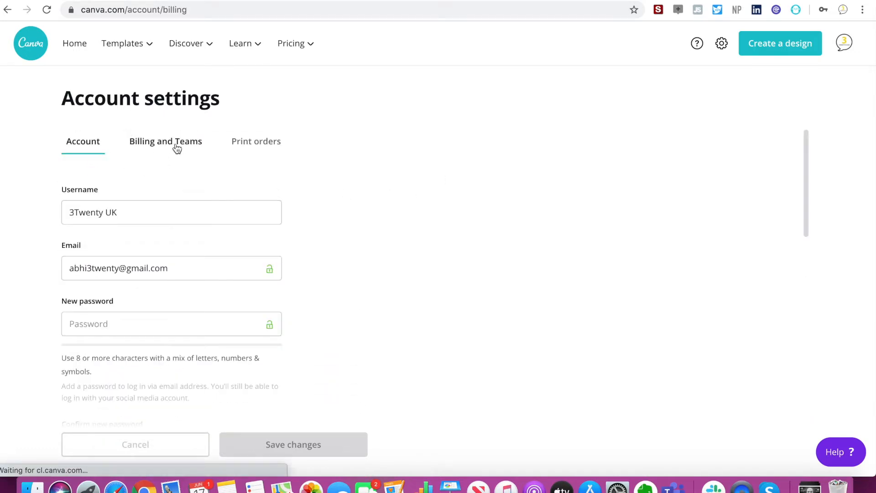
pyautogui.click(256, 143)
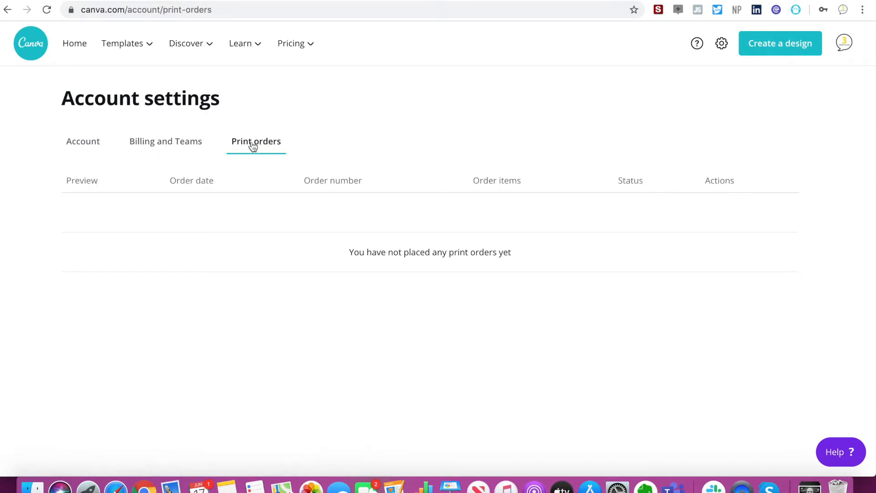
pyautogui.click(30, 43)
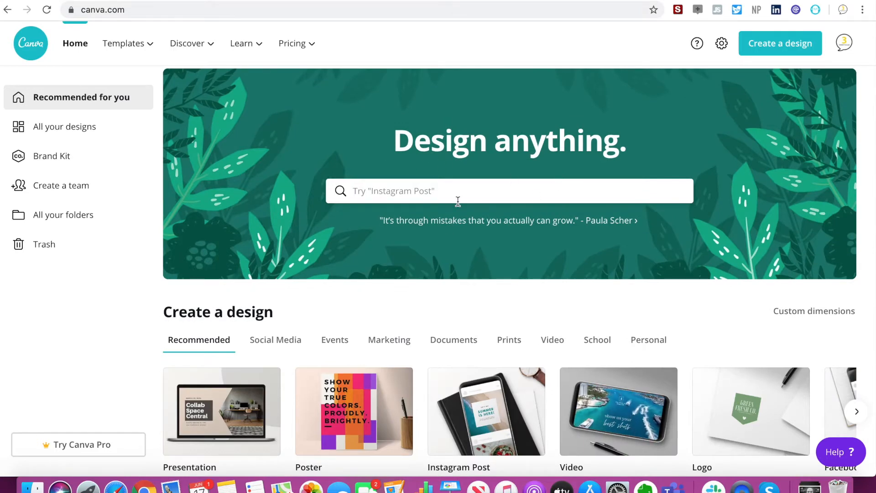
# Search the home page for "Instagram post" and look through the suggested post types without choosing one.
pyautogui.write('Instagram post')
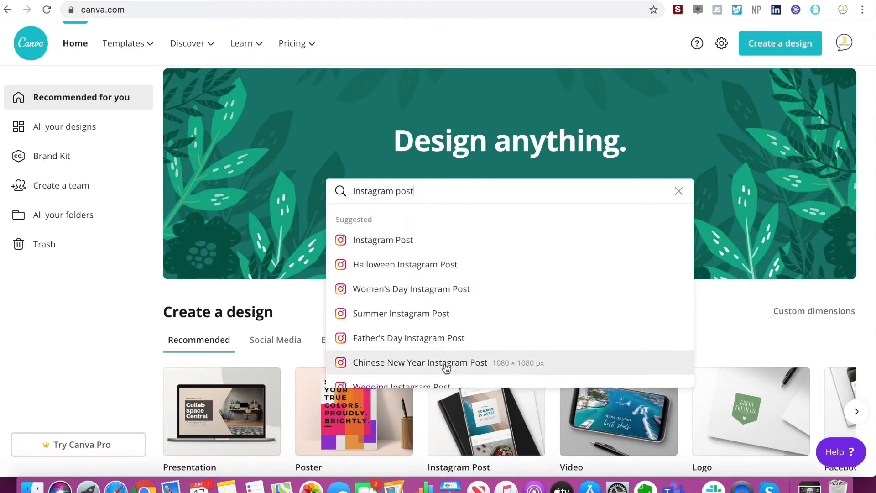
pyautogui.scroll(-3, 446, 367)
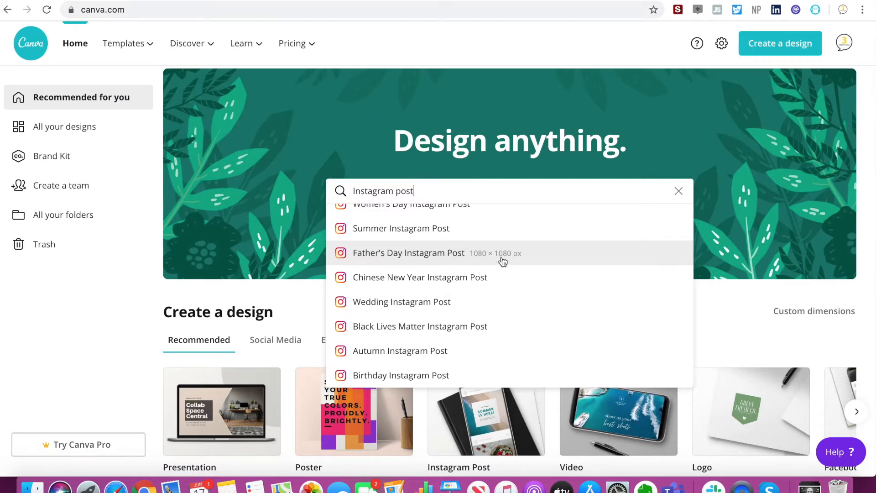
pyautogui.scroll(3, 469, 254)
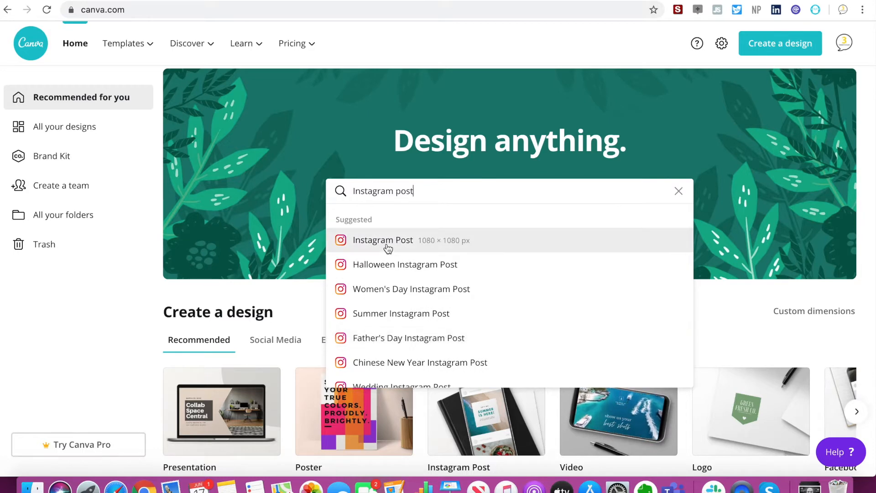
pyautogui.click(726, 201)
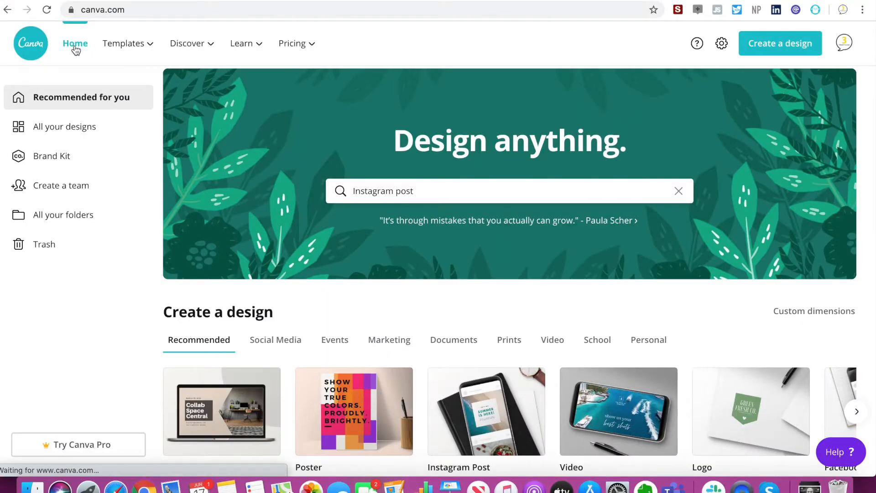
# Search for "Instagram post" again and choose the Father's Day Instagram Post type.
pyautogui.moveTo(123, 43)
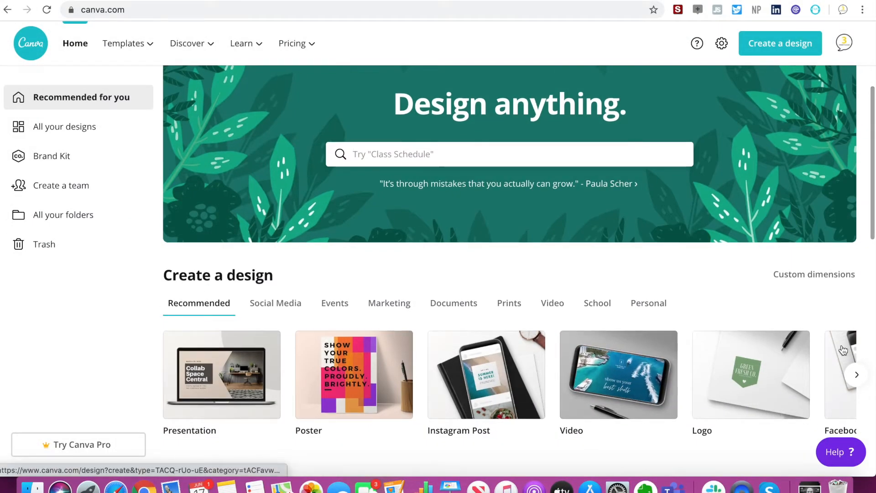
pyautogui.click(484, 157)
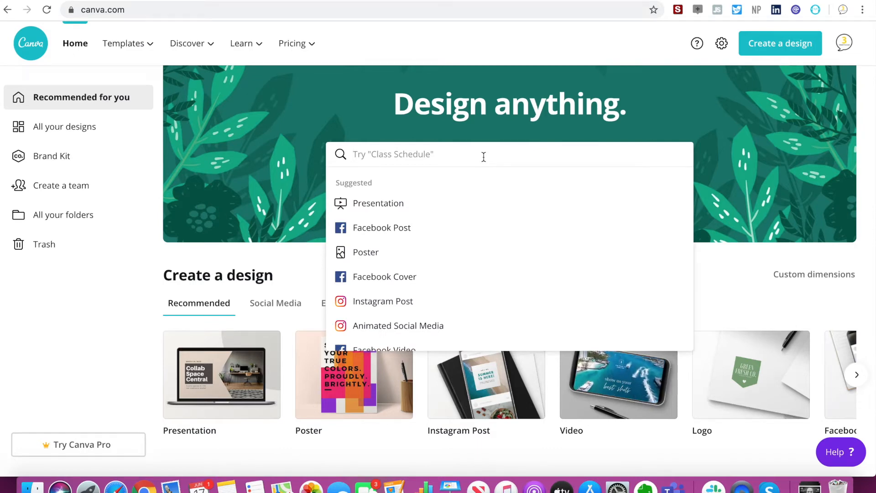
pyautogui.write('Instagr')
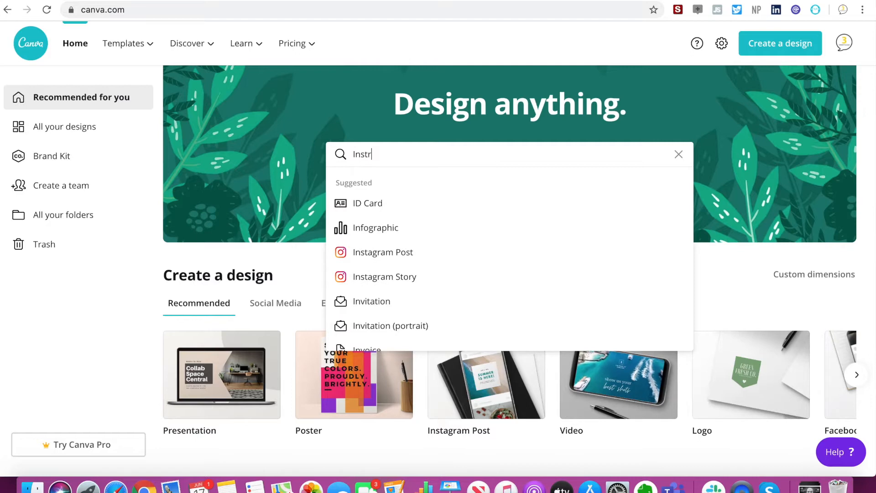
pyautogui.press('BackSpace')
pyautogui.write('agram post')
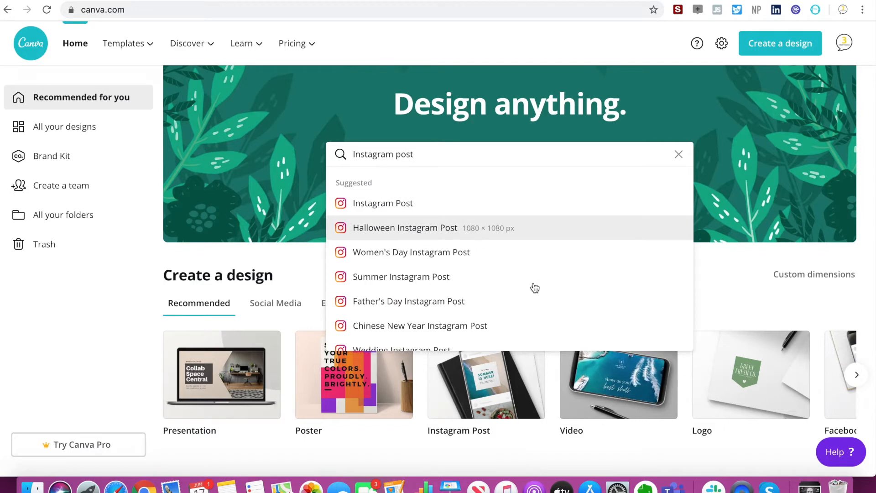
pyautogui.click(507, 305)
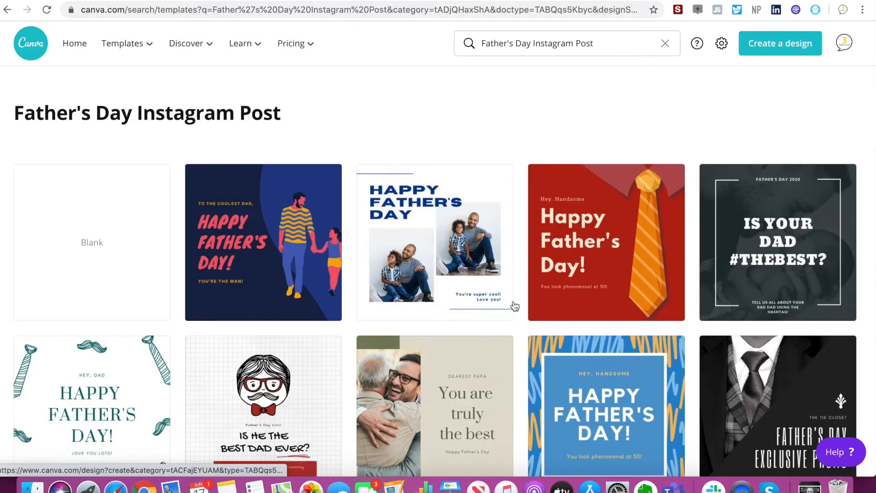
# Browse the Father's Day templates and open the navy and orange business suit design reading "Hey, Handsome! Happy Father's Day!".
pyautogui.scroll(-5, 514, 306)
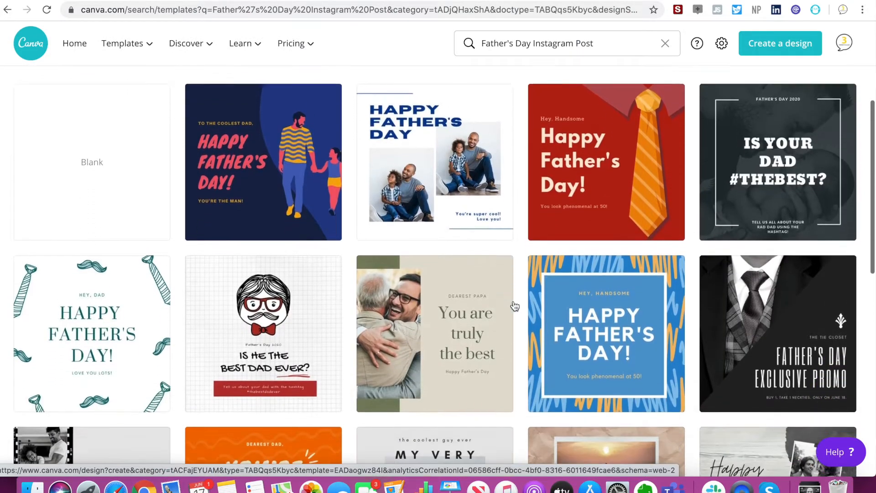
pyautogui.scroll(-6, 514, 306)
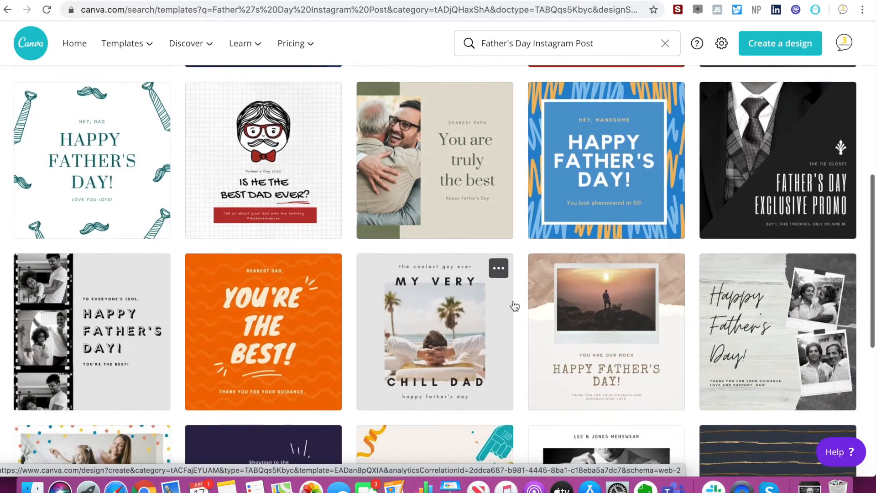
pyautogui.scroll(-6, 514, 306)
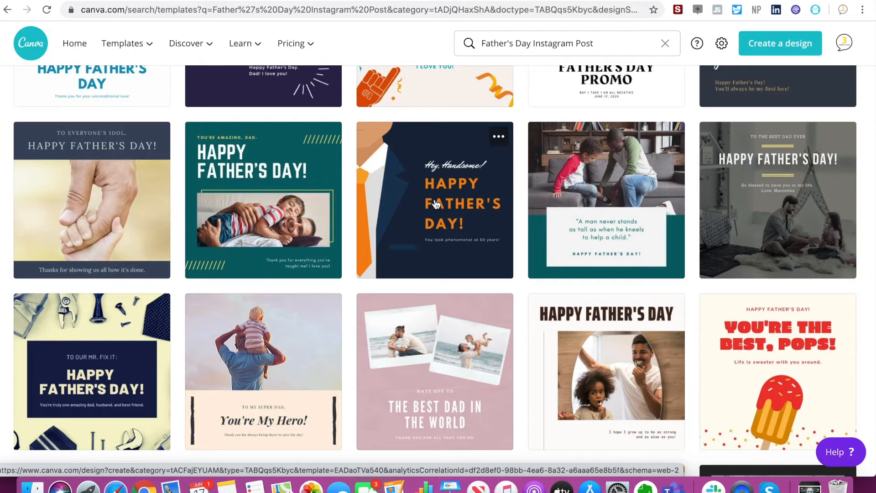
pyautogui.click(435, 204)
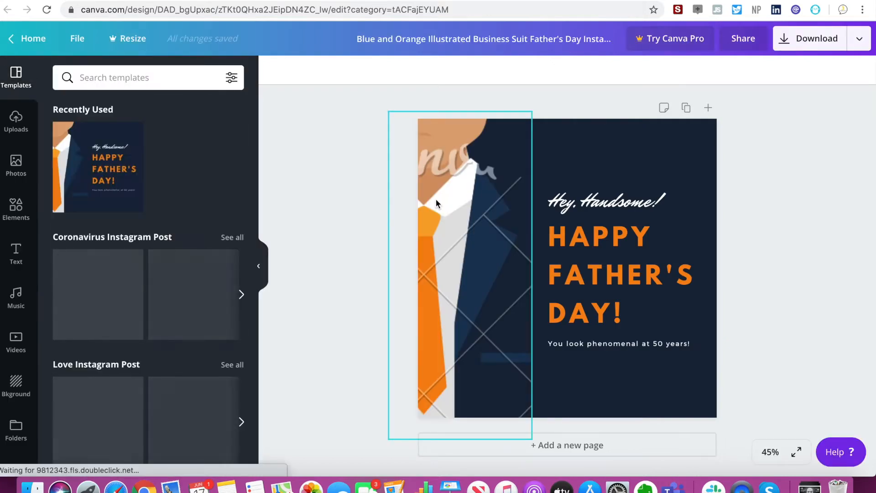
# Select the suit illustration in the design and search the photo library for "dad".
pyautogui.click(467, 214)
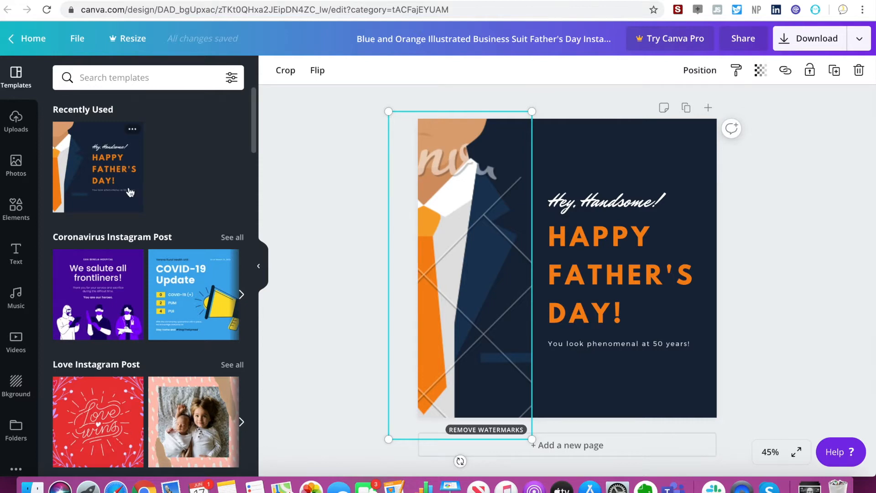
pyautogui.click(16, 170)
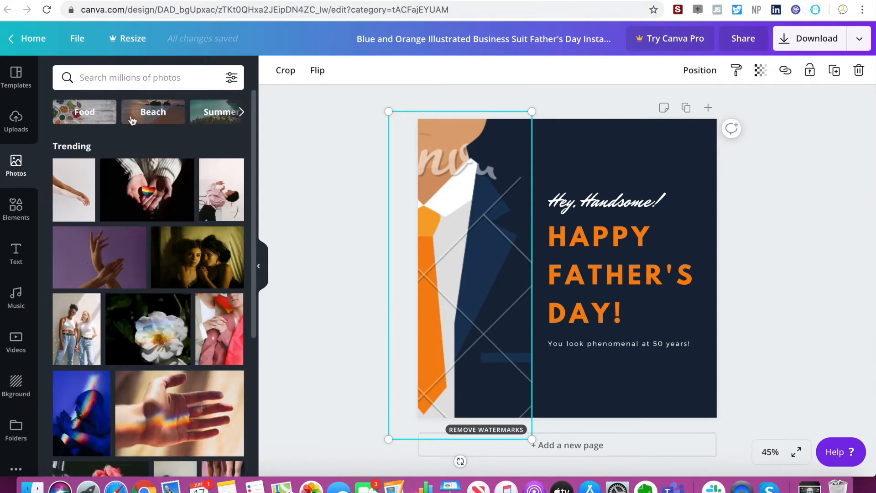
pyautogui.click(115, 79)
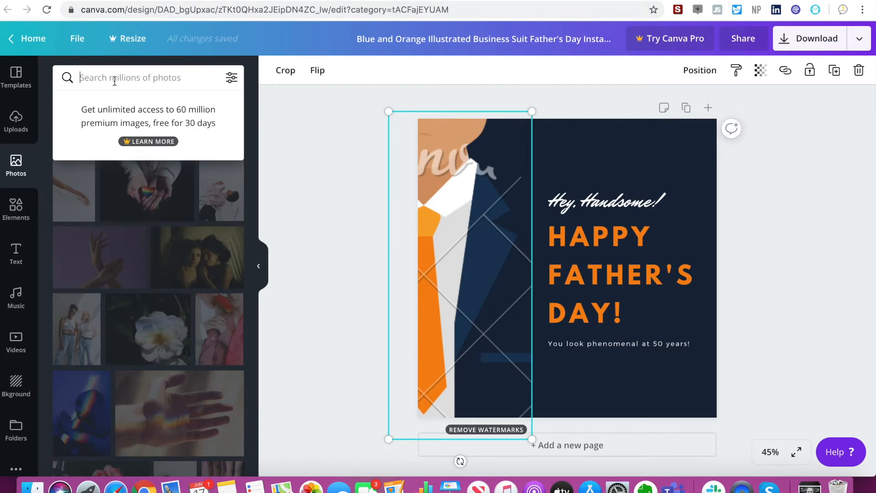
pyautogui.write('dad')
pyautogui.press('Return')
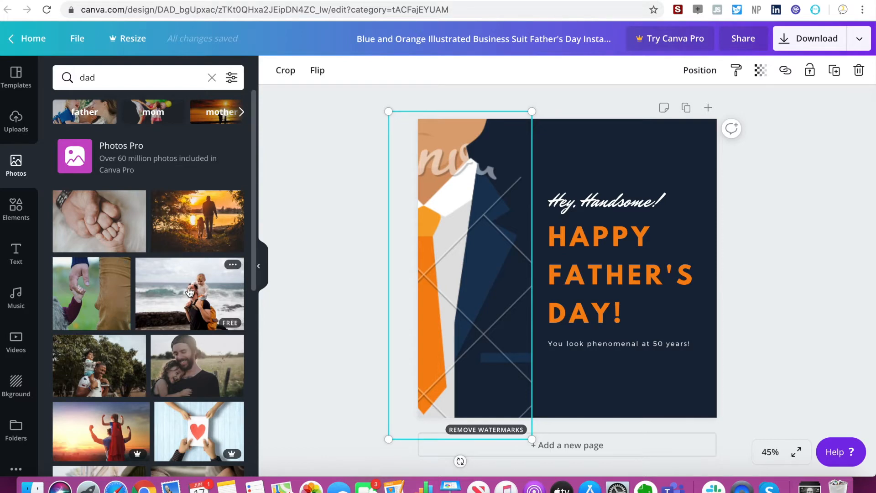
# Replace the suit illustration with the free photo of a father carrying a child by the sea, shrunk and placed at the page's upper-left corner.
pyautogui.moveTo(191, 292); pyautogui.dragTo(301, 308)
pyautogui.click(501, 199)
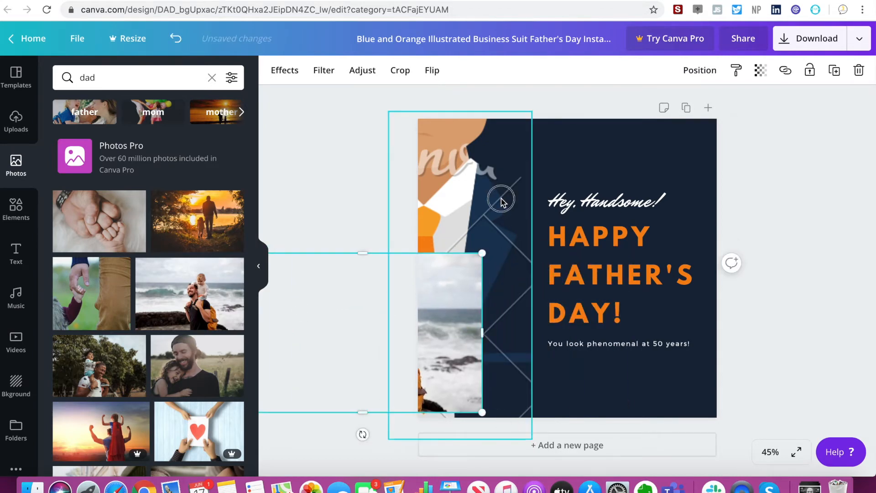
pyautogui.moveTo(310, 277); pyautogui.dragTo(427, 216)
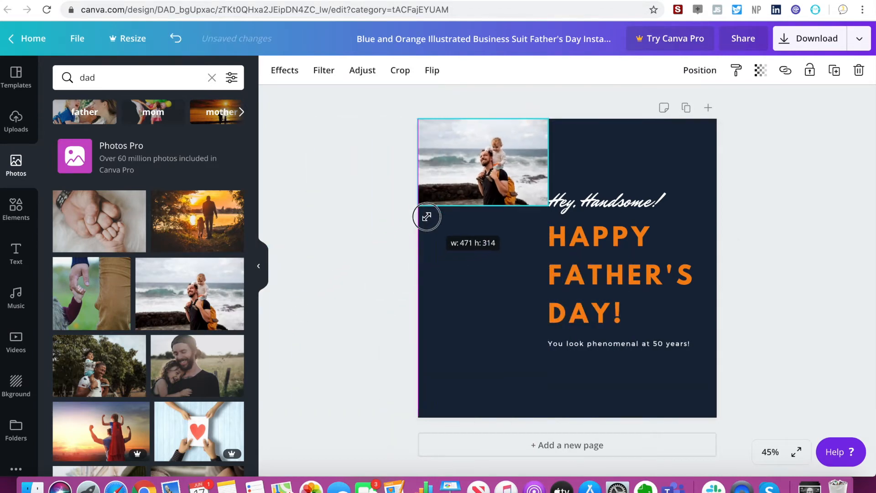
pyautogui.moveTo(504, 158); pyautogui.dragTo(463, 156)
pyautogui.moveTo(463, 157)
pyautogui.mouseDown()
pyautogui.moveTo(458, 148)
pyautogui.moveTo(462, 173)
pyautogui.moveTo(462, 162)
pyautogui.mouseUp()
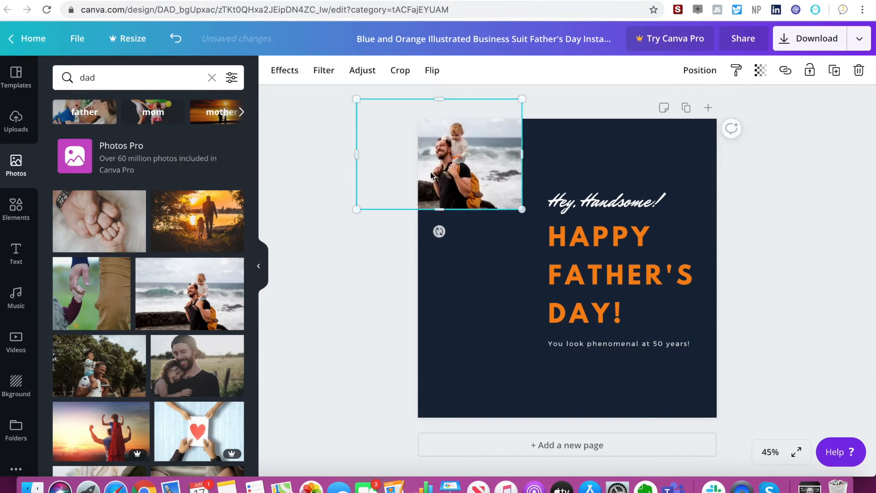
pyautogui.click(344, 285)
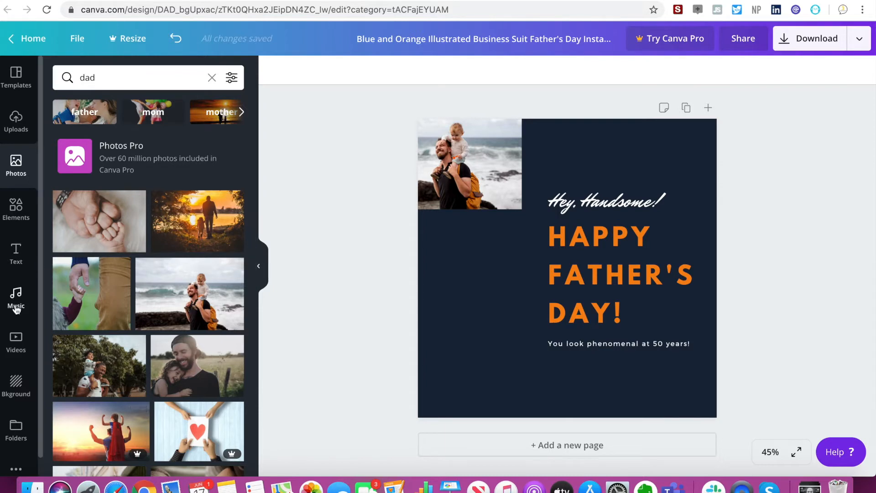
# View the uploads area where personal images and videos can be added, and close it.
pyautogui.scroll(-1, 16, 308)
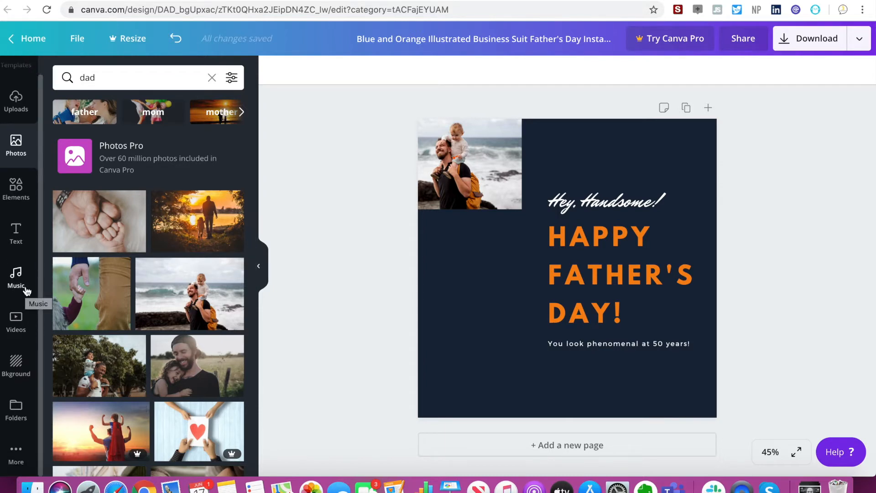
pyautogui.click(15, 103)
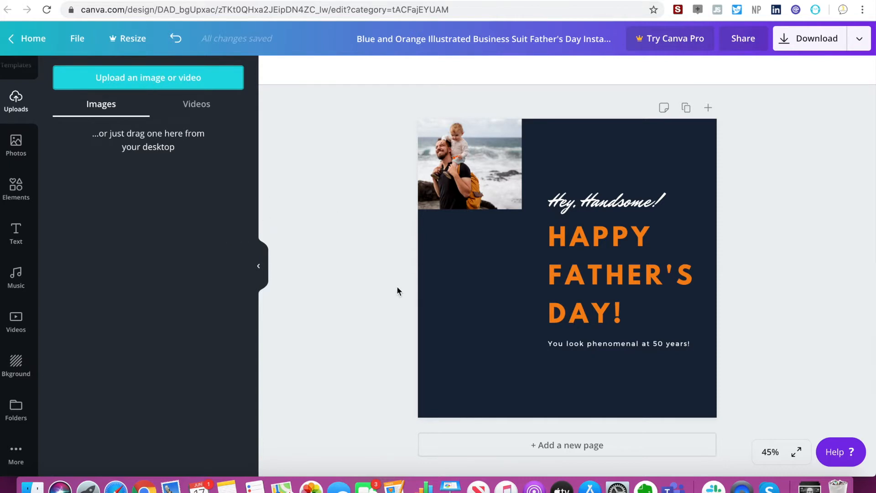
pyautogui.click(369, 270)
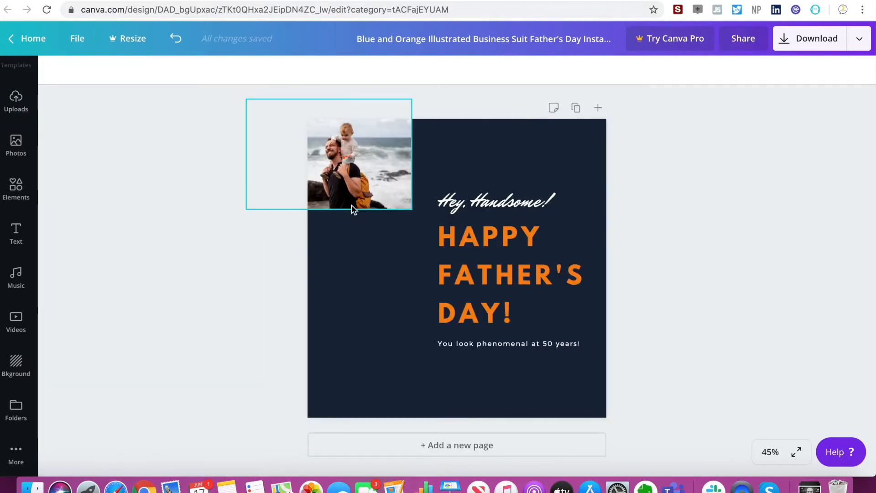
# Change the font of the "Hey, Handsome!" heading to League Spartan.
pyautogui.click(471, 201)
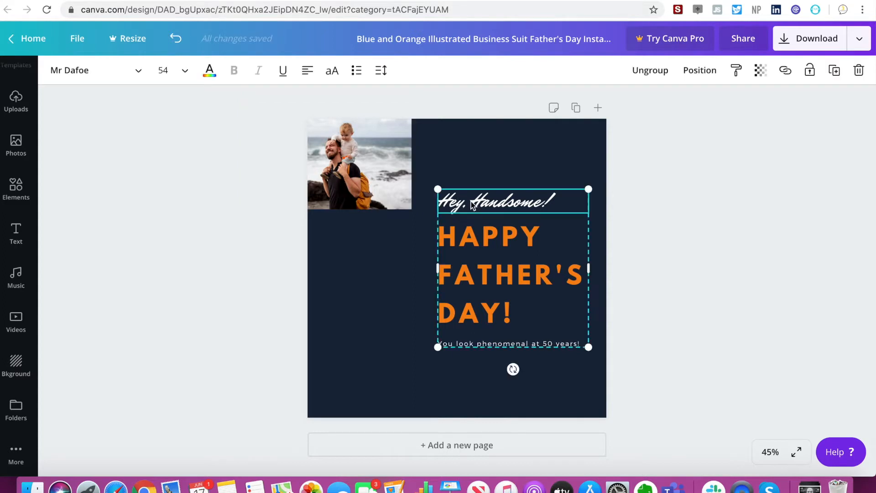
pyautogui.click(471, 201)
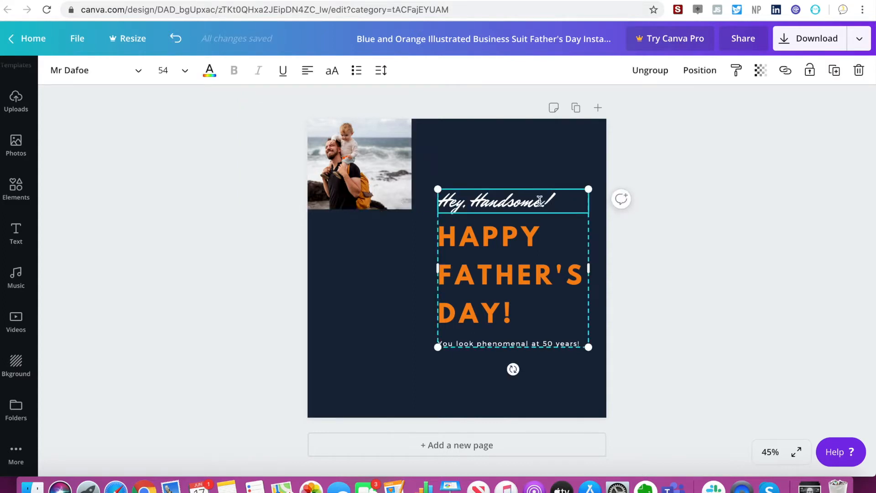
pyautogui.moveTo(566, 202); pyautogui.dragTo(436, 200)
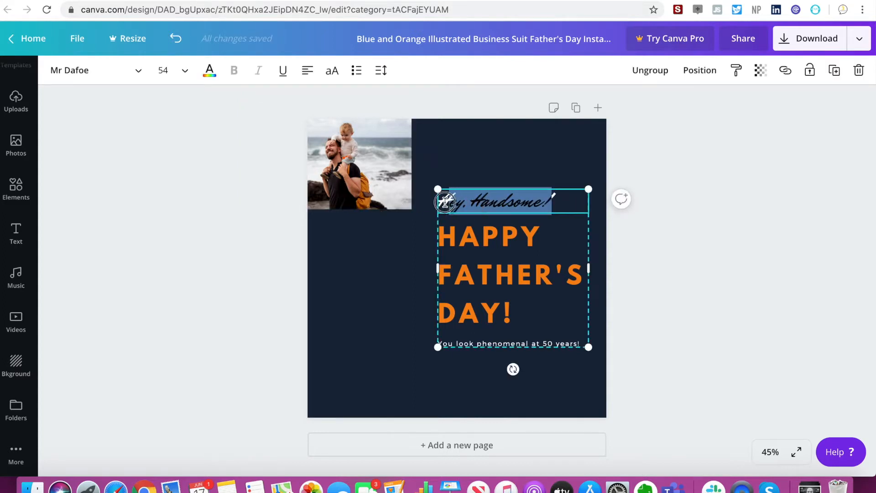
pyautogui.click(93, 70)
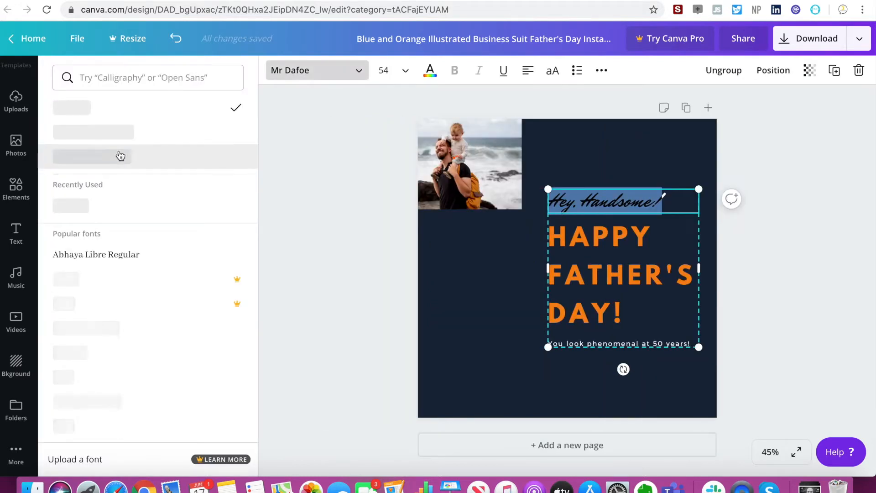
pyautogui.click(115, 132)
# Recolour the "Hey, Handsome!" heading with the blue from the untitled palette.
pyautogui.click(637, 283)
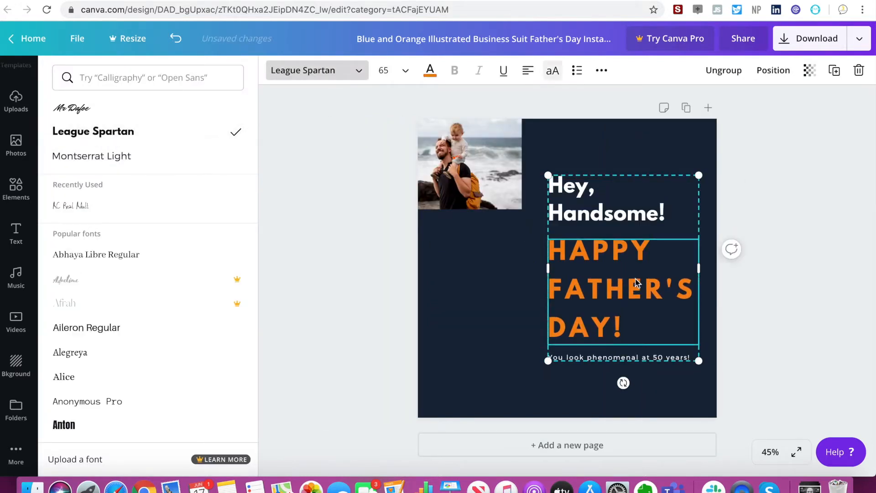
pyautogui.click(601, 200)
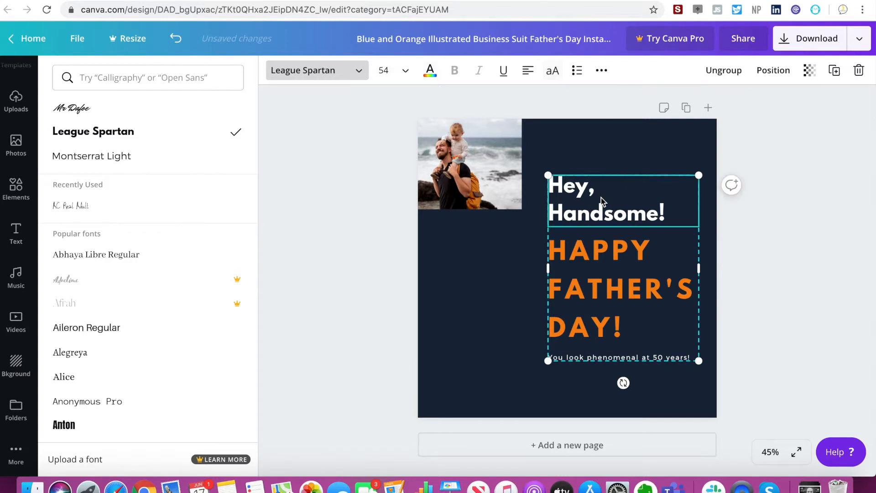
pyautogui.click(425, 68)
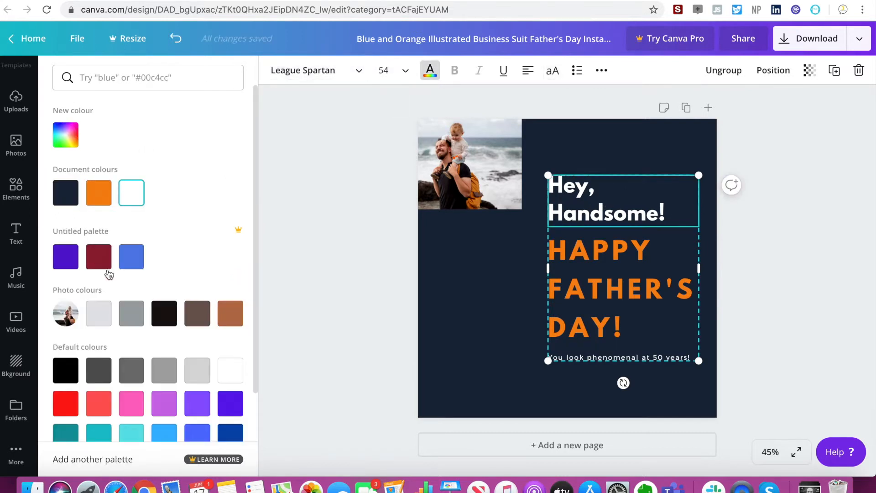
pyautogui.click(132, 261)
# Set the font size of the orange "Happy Father's Day!" text to 14.
pyautogui.click(593, 287)
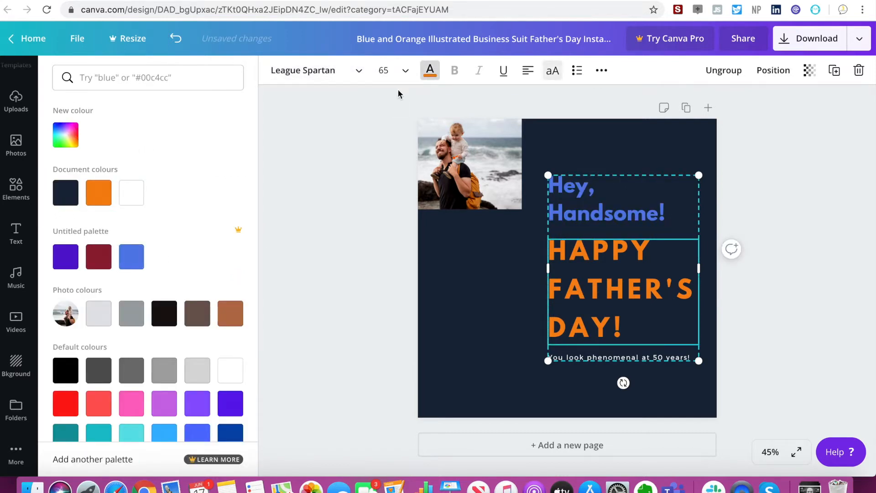
pyautogui.click(392, 65)
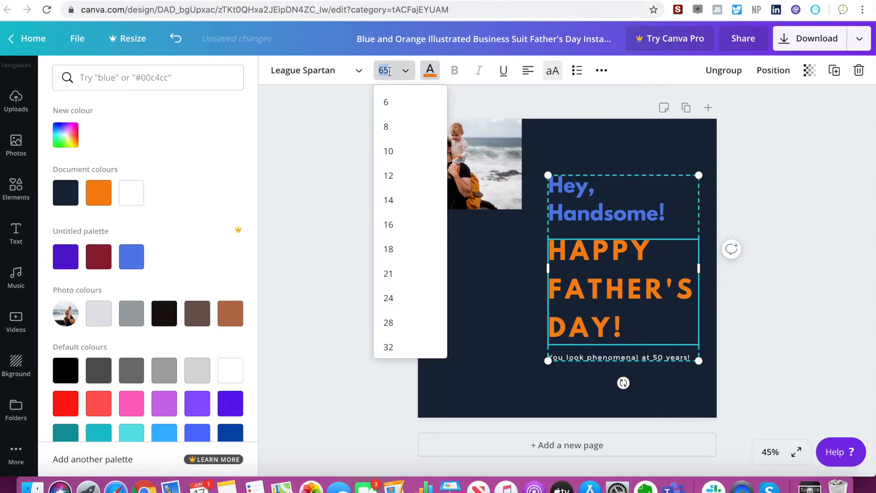
pyautogui.click(397, 198)
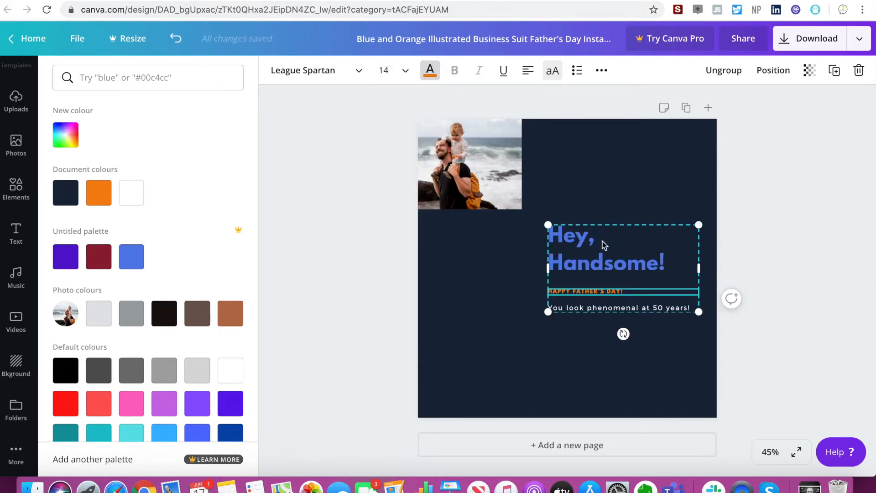
# Try orange and white as the page's background colour and set it back to dark navy.
pyautogui.click(634, 168)
pyautogui.click(519, 171)
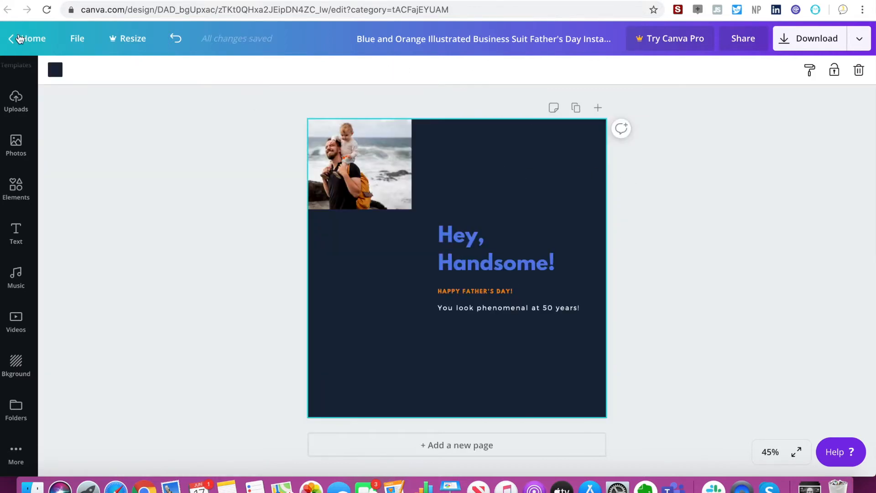
pyautogui.click(53, 72)
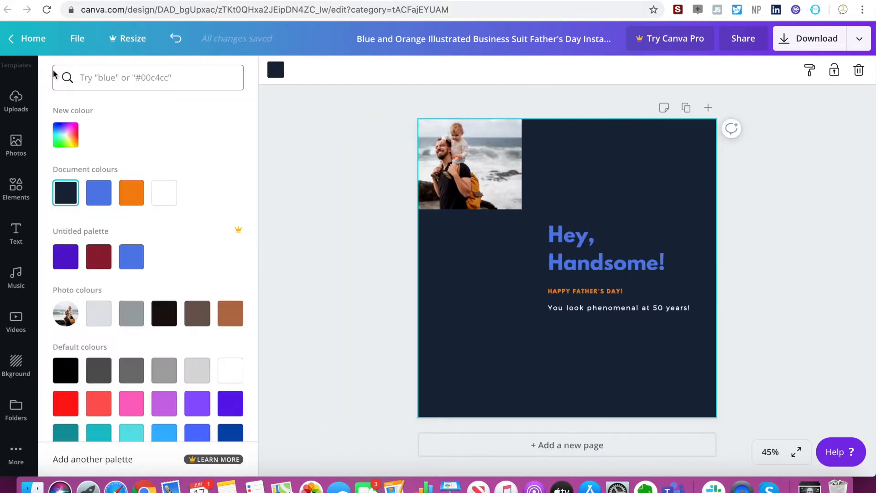
pyautogui.click(135, 203)
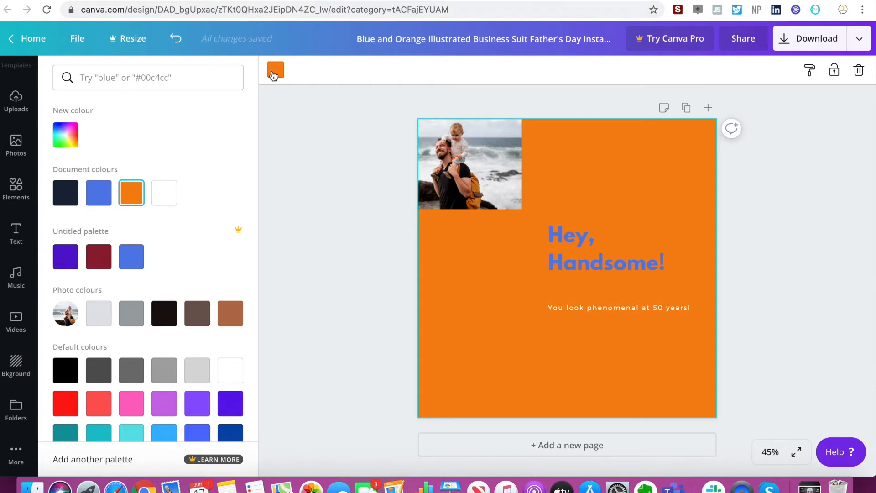
pyautogui.click(154, 195)
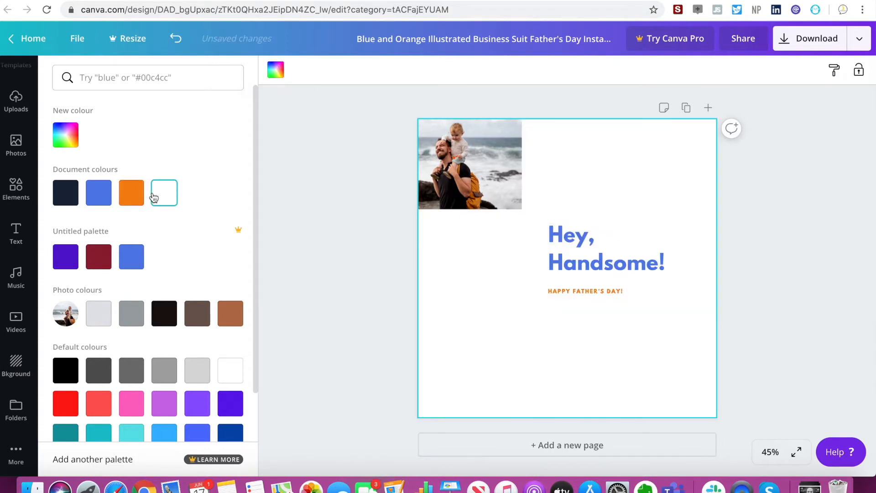
pyautogui.click(66, 192)
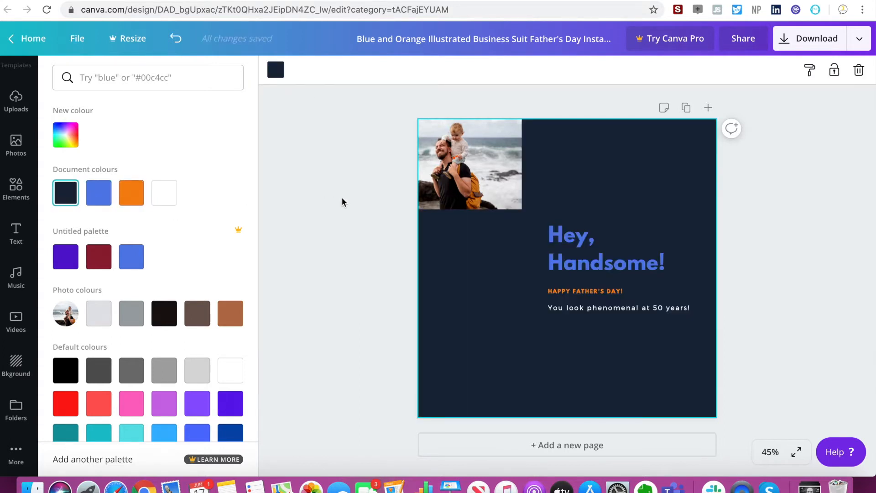
pyautogui.click(348, 203)
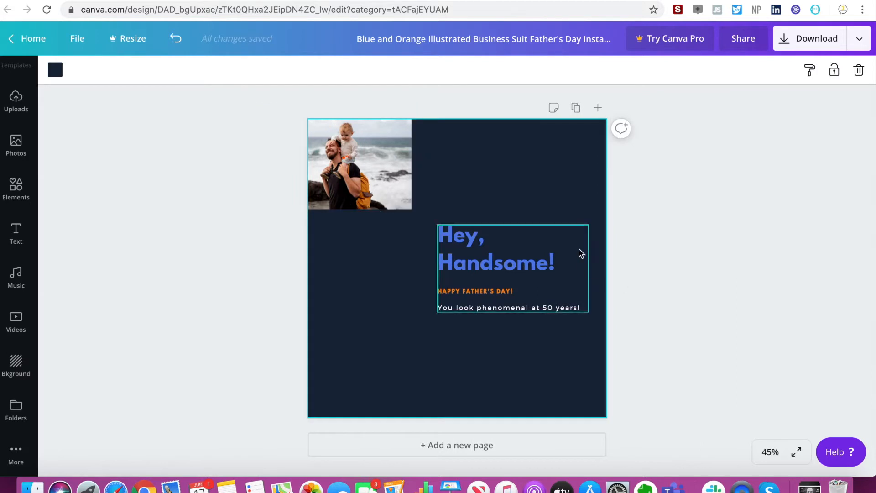
# Enlarge the grouped text block to a heading size of about 63.7 and reposition it just below the photo's lower-right corner.
pyautogui.click(519, 259)
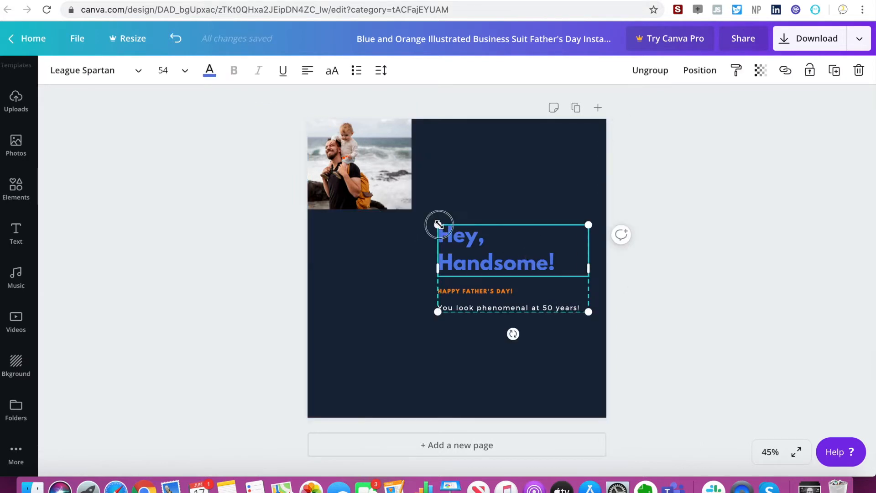
pyautogui.moveTo(438, 225); pyautogui.dragTo(410, 209)
pyautogui.moveTo(487, 275)
pyautogui.mouseDown()
pyautogui.moveTo(501, 291)
pyautogui.moveTo(499, 256)
pyautogui.moveTo(485, 264)
pyautogui.mouseUp()
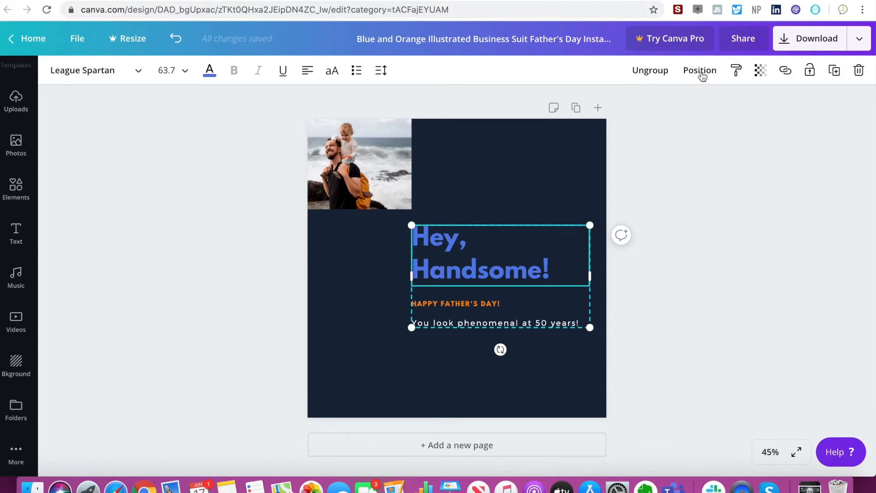
# Ungroup the text block and spread its three lines apart, with the heading beside the photo and the "50 years" line near the page bottom.
pyautogui.click(650, 71)
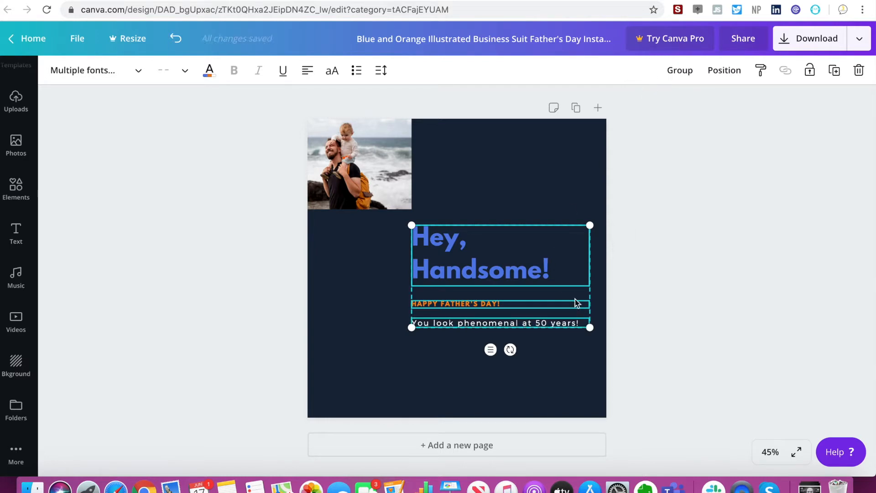
pyautogui.click(670, 279)
pyautogui.click(533, 251)
pyautogui.moveTo(533, 251); pyautogui.dragTo(540, 156)
pyautogui.moveTo(479, 302); pyautogui.dragTo(475, 254)
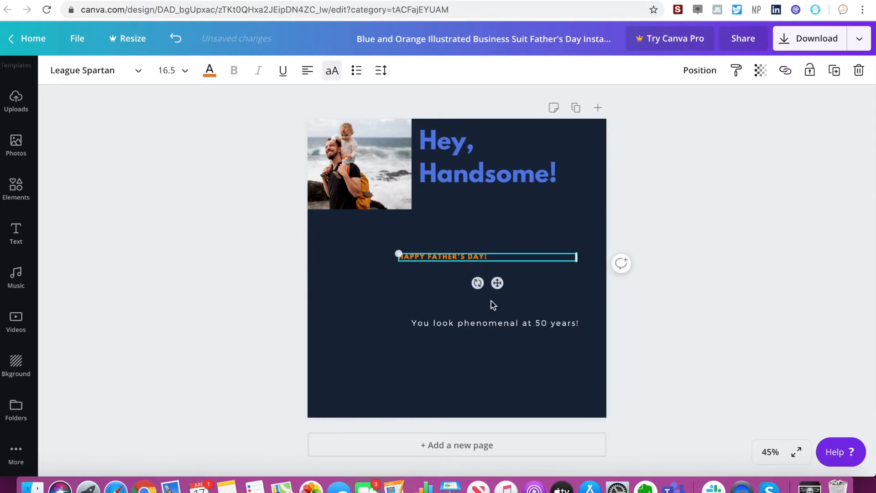
pyautogui.moveTo(497, 328); pyautogui.dragTo(484, 371)
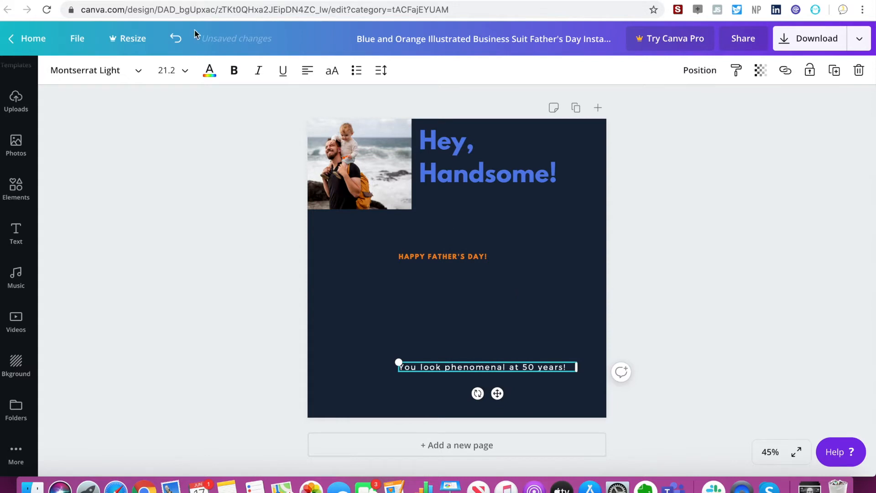
# Reposition the three text lines so they share a left edge right of the photo, with the orange line just below the heading.
pyautogui.moveTo(459, 264); pyautogui.dragTo(449, 296)
pyautogui.moveTo(452, 184); pyautogui.dragTo(461, 235)
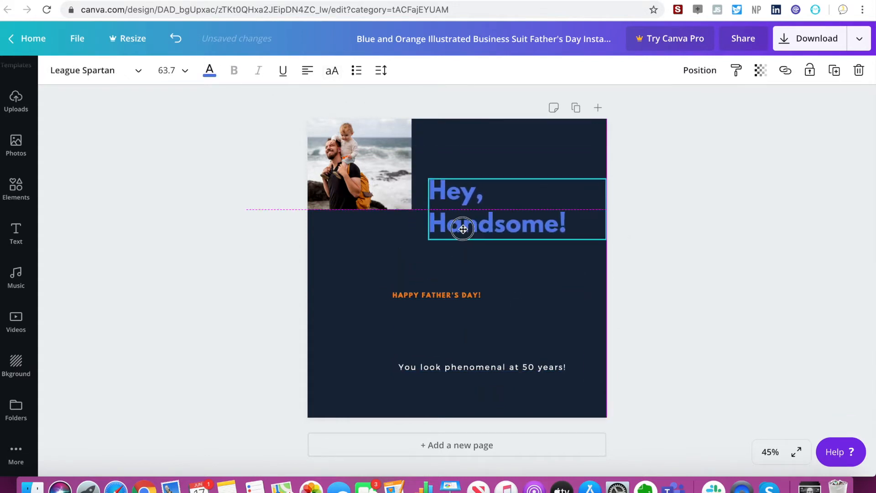
pyautogui.moveTo(436, 294); pyautogui.dragTo(473, 258)
pyautogui.moveTo(483, 368); pyautogui.dragTo(508, 328)
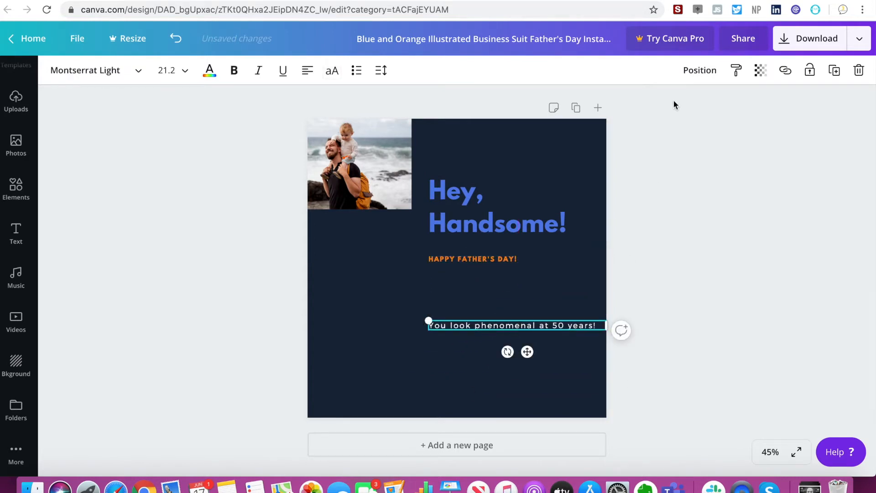
# Group the three text lines and move the group down so its top aligns with the photo's bottom edge.
pyautogui.moveTo(461, 151); pyautogui.dragTo(534, 358)
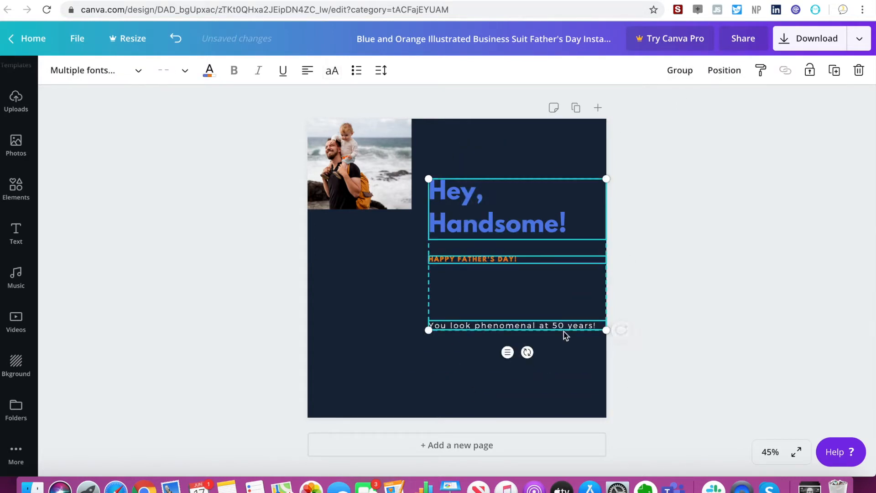
pyautogui.click(680, 71)
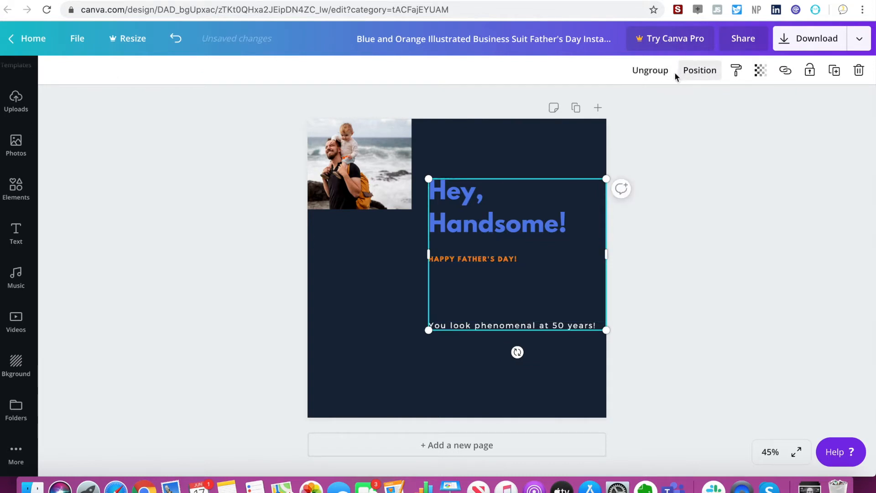
pyautogui.moveTo(492, 309)
pyautogui.mouseDown()
pyautogui.moveTo(407, 361)
pyautogui.moveTo(393, 319)
pyautogui.moveTo(465, 338)
pyautogui.moveTo(481, 256)
pyautogui.moveTo(505, 306)
pyautogui.mouseUp()
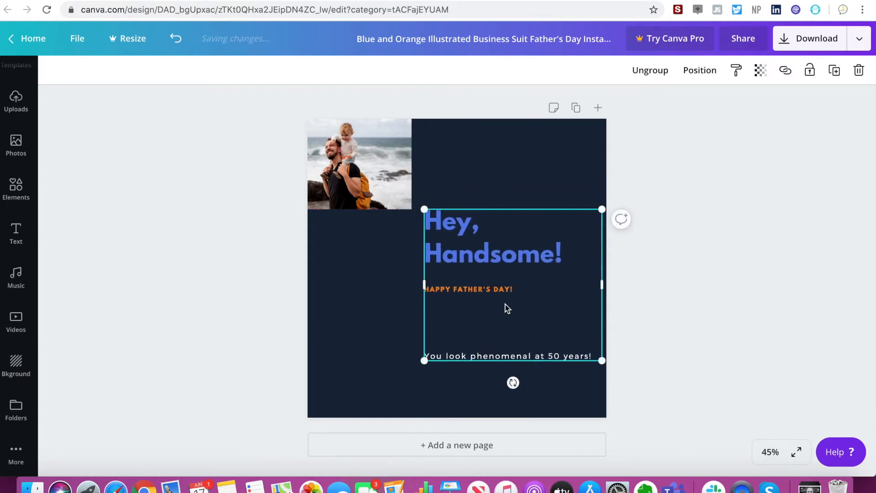
# Lower the opacity of the father-and-child photo so it fades into the navy background.
pyautogui.click(335, 159)
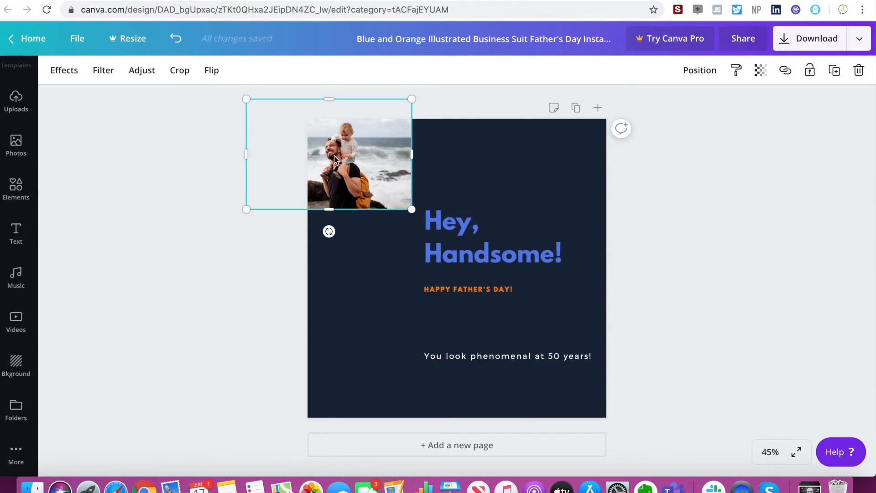
pyautogui.click(759, 72)
pyautogui.moveTo(729, 107); pyautogui.dragTo(669, 108)
pyautogui.click(670, 196)
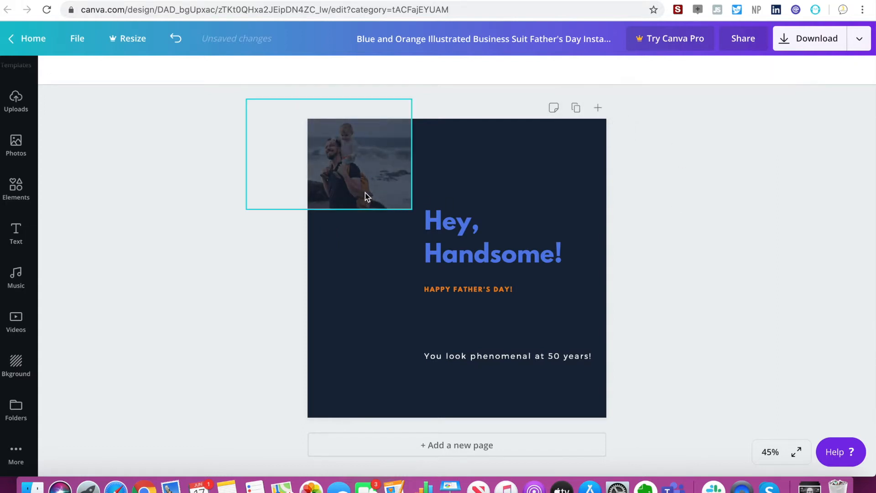
# Flip the faded father-and-child photo horizontally, and try the vertical flip on and off.
pyautogui.click(338, 146)
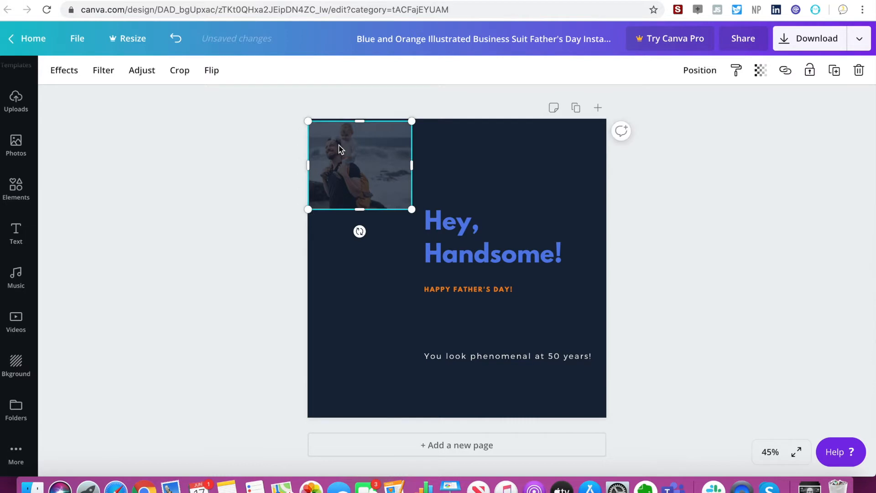
pyautogui.click(217, 71)
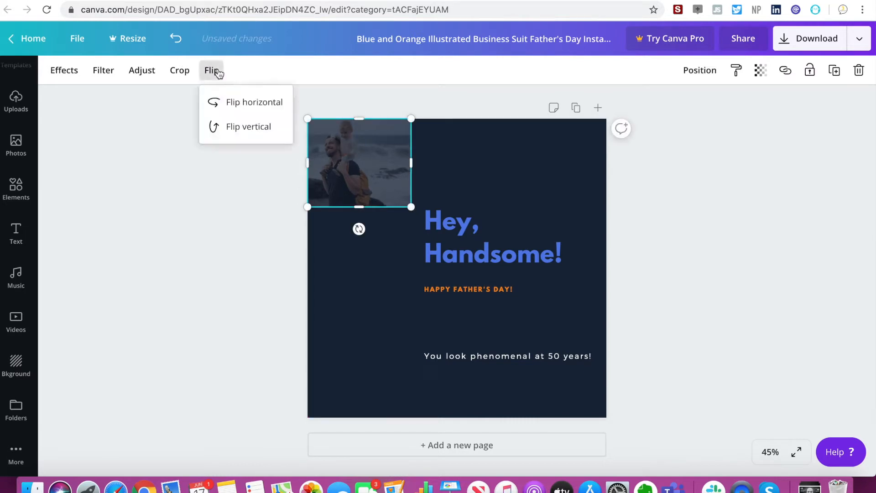
pyautogui.click(222, 103)
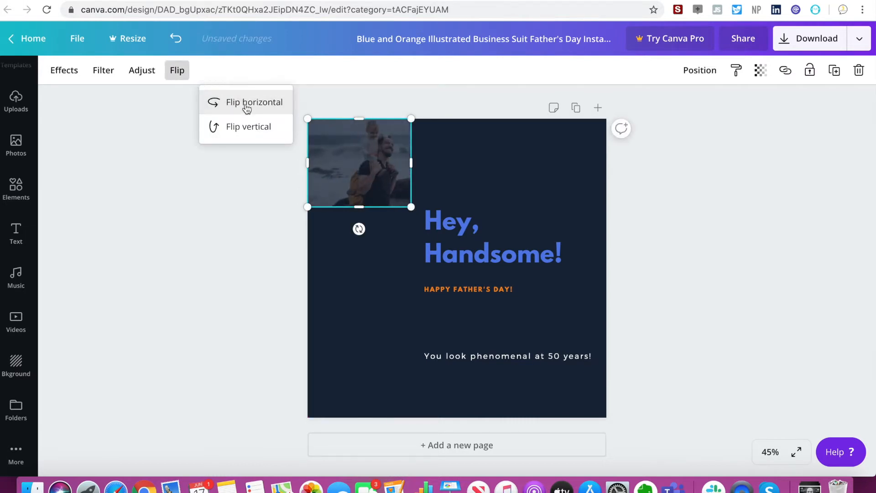
pyautogui.click(247, 133)
pyautogui.click(246, 128)
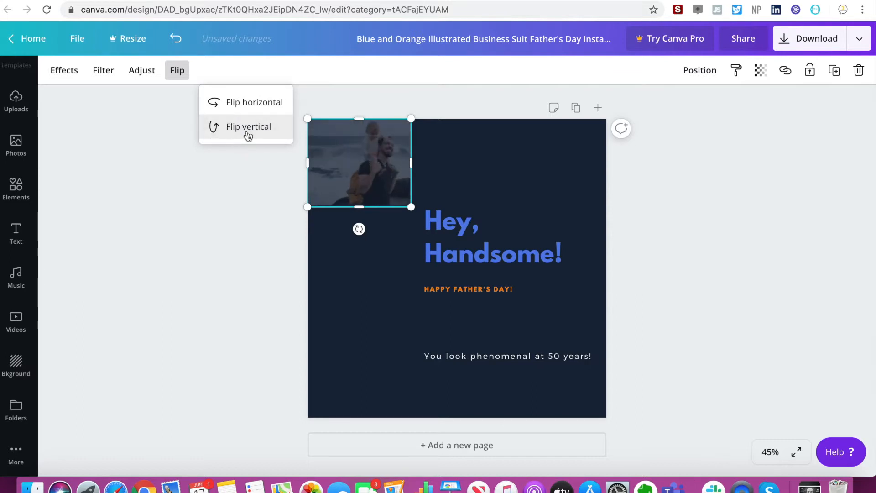
# Enlarge the faded father-and-child photo and position it so the father fills the page's left side, overhanging the page edge.
pyautogui.click(311, 211)
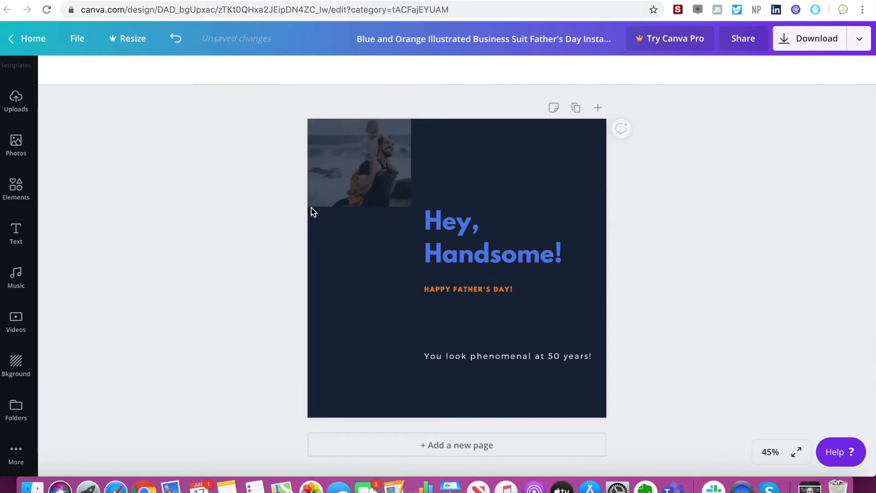
pyautogui.click(333, 193)
pyautogui.moveTo(308, 207); pyautogui.dragTo(154, 393)
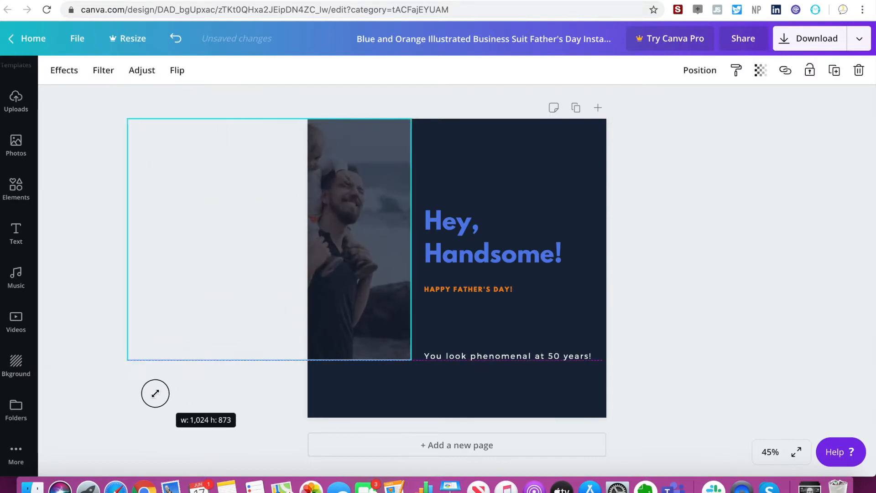
pyautogui.moveTo(386, 207); pyautogui.dragTo(400, 252)
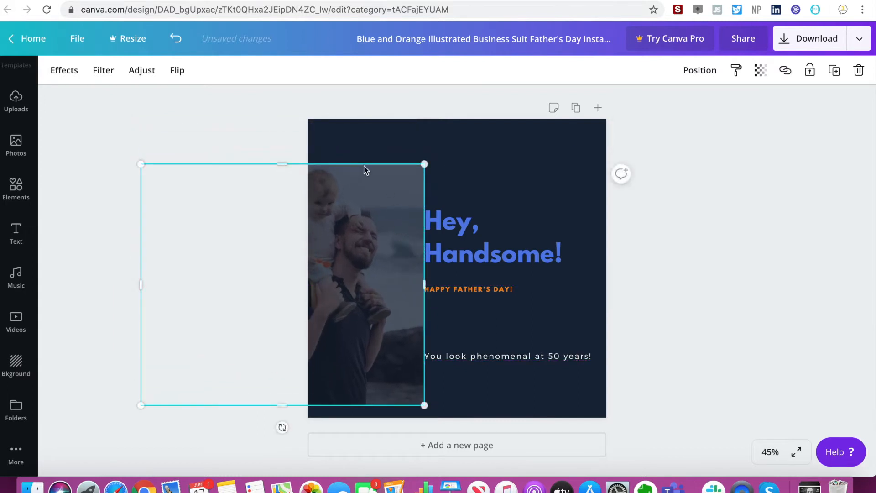
pyautogui.moveTo(142, 164); pyautogui.dragTo(87, 108)
pyautogui.moveTo(348, 217); pyautogui.dragTo(375, 222)
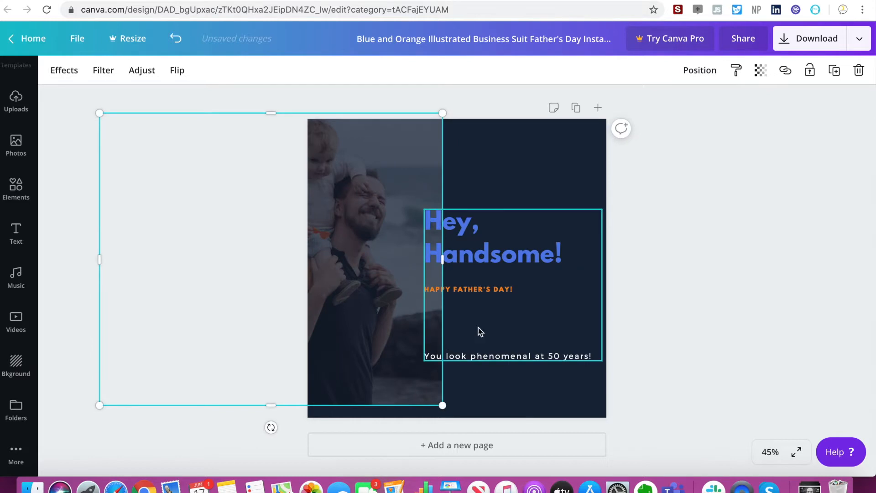
# Move the grouped text up and narrow it from its left side so it sits clear of the photo.
pyautogui.moveTo(481, 236); pyautogui.dragTo(470, 209)
pyautogui.moveTo(414, 255); pyautogui.dragTo(456, 255)
pyautogui.click(649, 322)
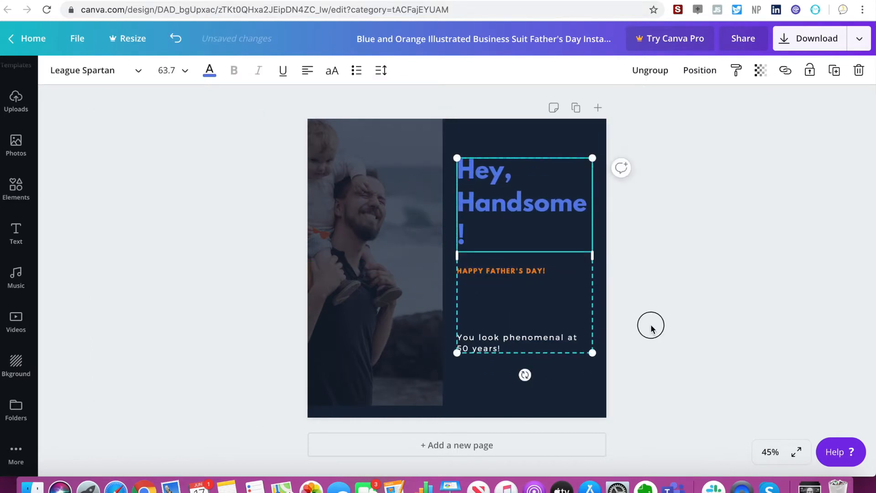
# Try a range of filters on the photo, including Festive, Summer, Cali, Whimsical, Dalliance, Rosie, Drama and Greyscale.
pyautogui.click(429, 260)
pyautogui.click(391, 268)
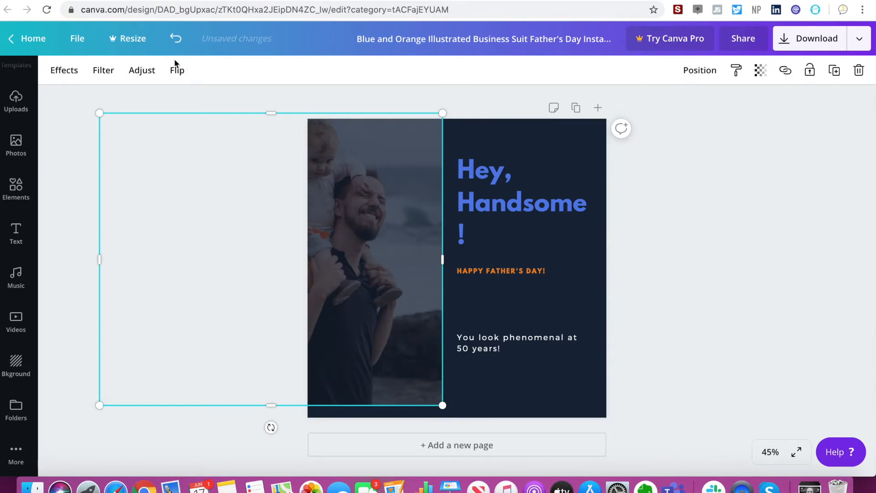
pyautogui.click(104, 70)
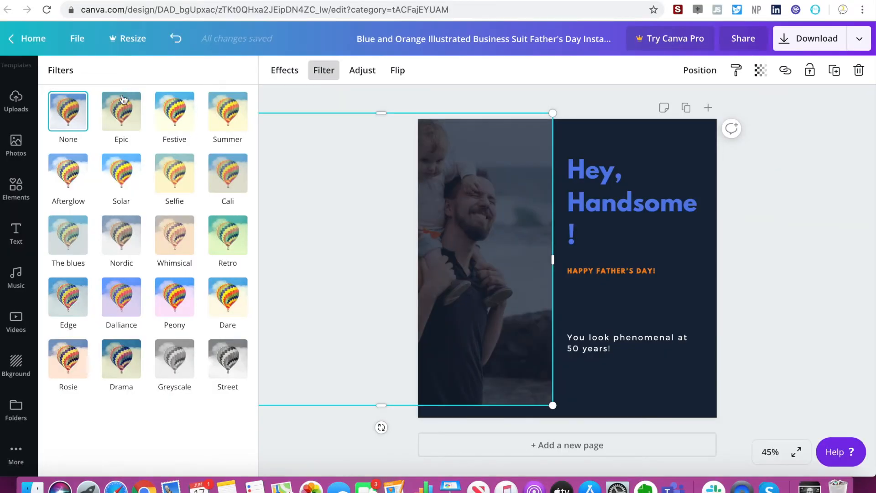
pyautogui.click(123, 100)
pyautogui.click(182, 123)
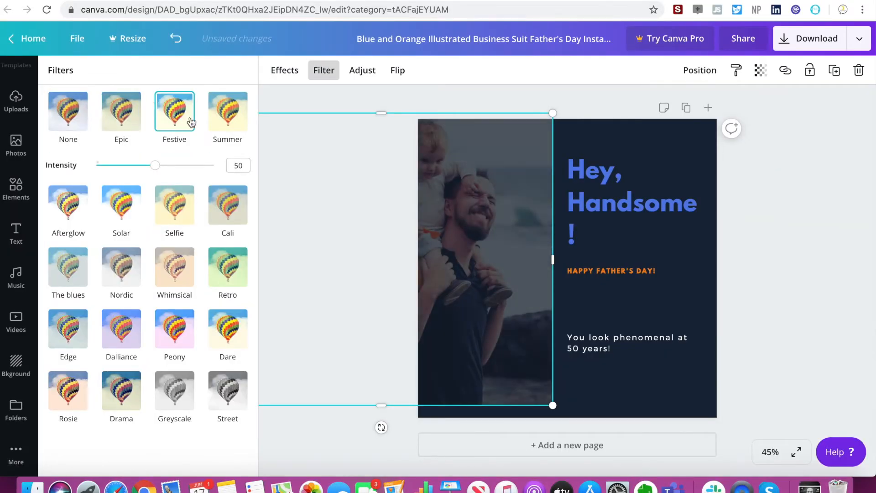
pyautogui.click(218, 122)
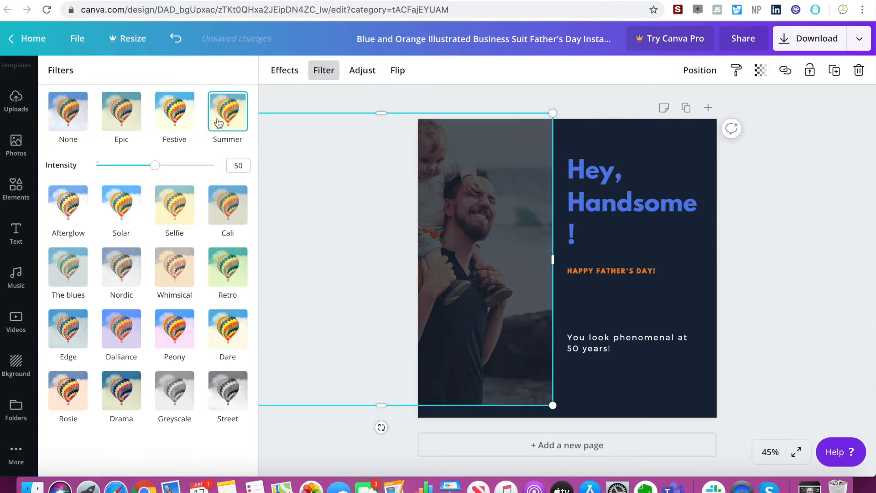
pyautogui.click(235, 211)
pyautogui.click(179, 273)
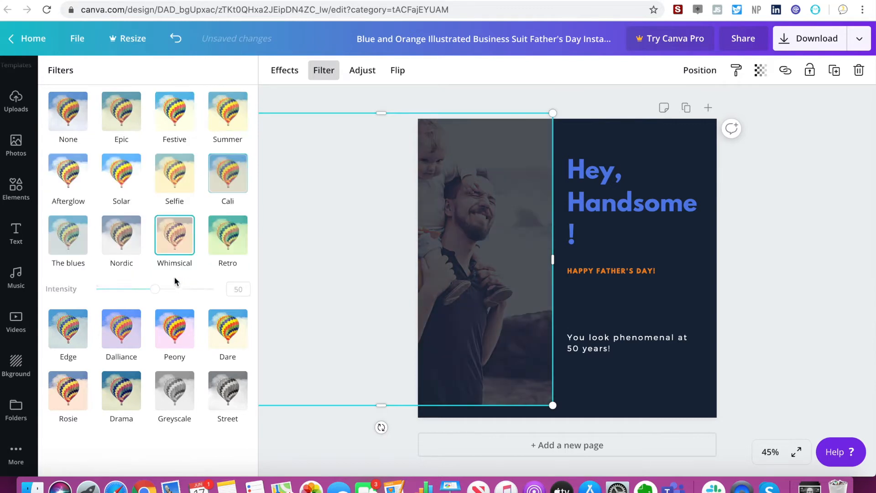
pyautogui.click(120, 331)
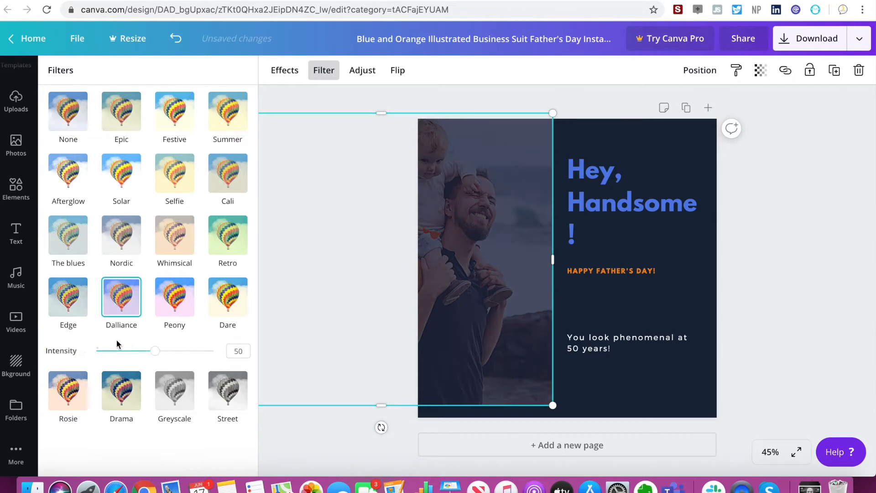
pyautogui.click(71, 393)
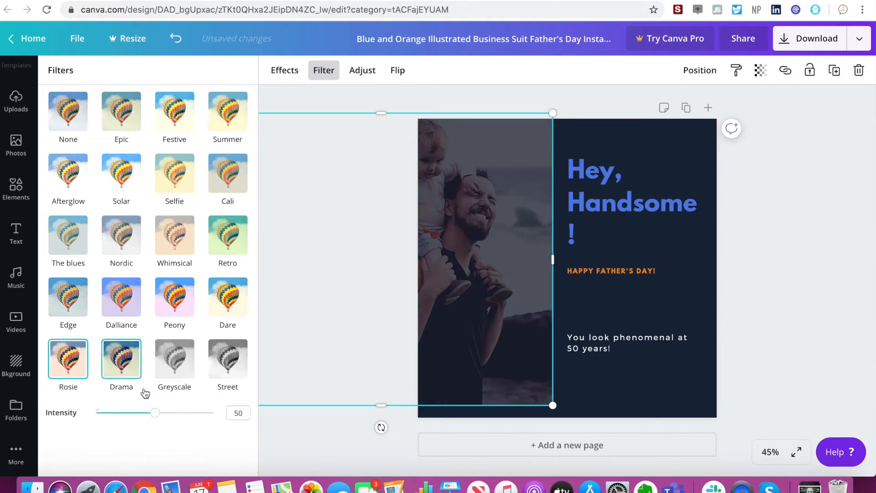
pyautogui.click(127, 365)
pyautogui.click(174, 365)
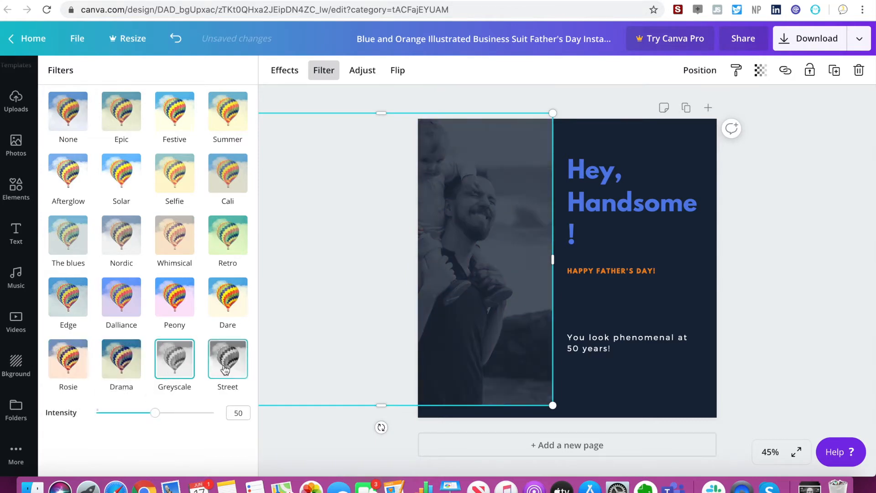
# Adjust the father-and-child photo's image settings to give it a blurred, blue-tinted look.
pyautogui.click(360, 72)
pyautogui.click(358, 72)
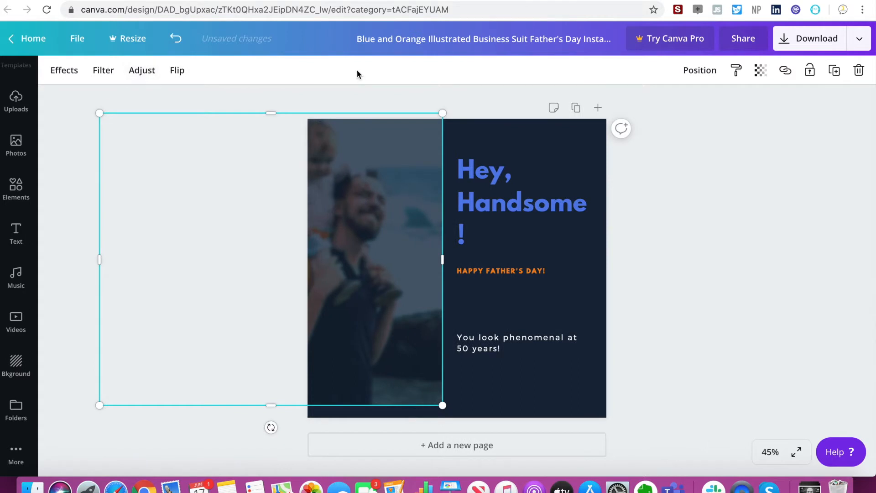
pyautogui.click(712, 206)
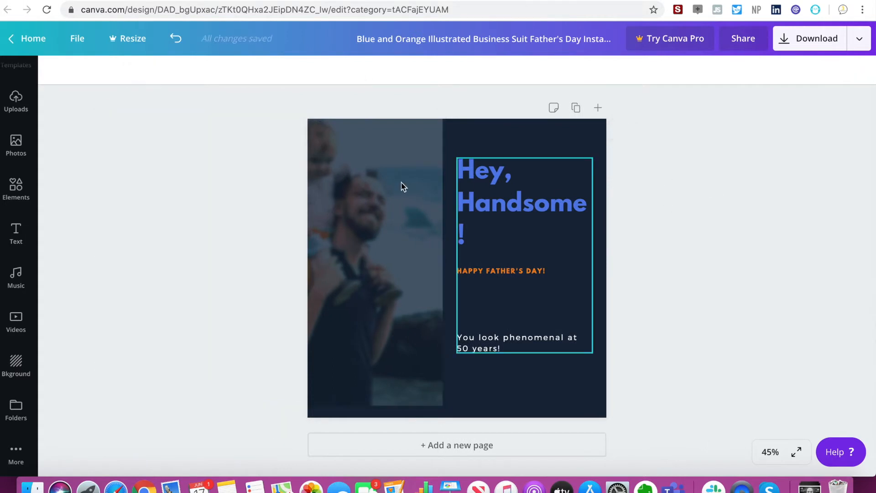
pyautogui.click(530, 153)
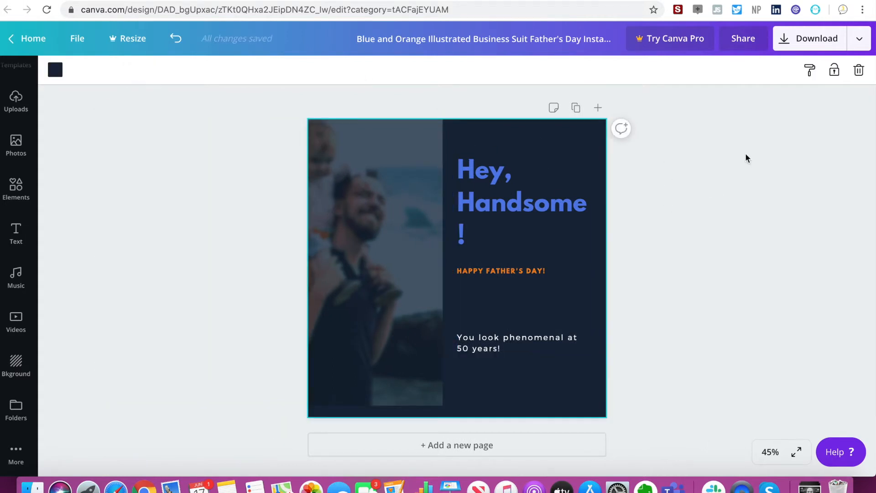
# Change the "Hey, Handsome!" heading's font to Alegreya, try the premium Afrah font, and dismiss the Canva Pro offer.
pyautogui.click(504, 185)
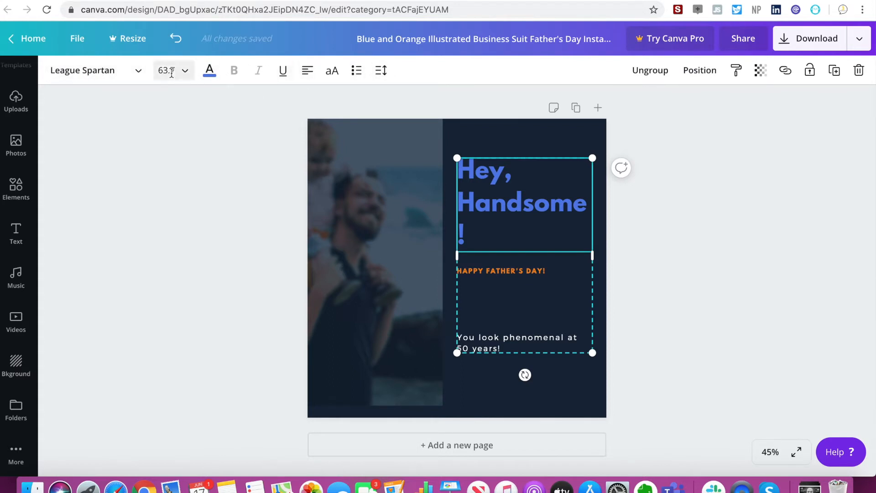
pyautogui.click(104, 75)
pyautogui.click(86, 205)
pyautogui.click(87, 232)
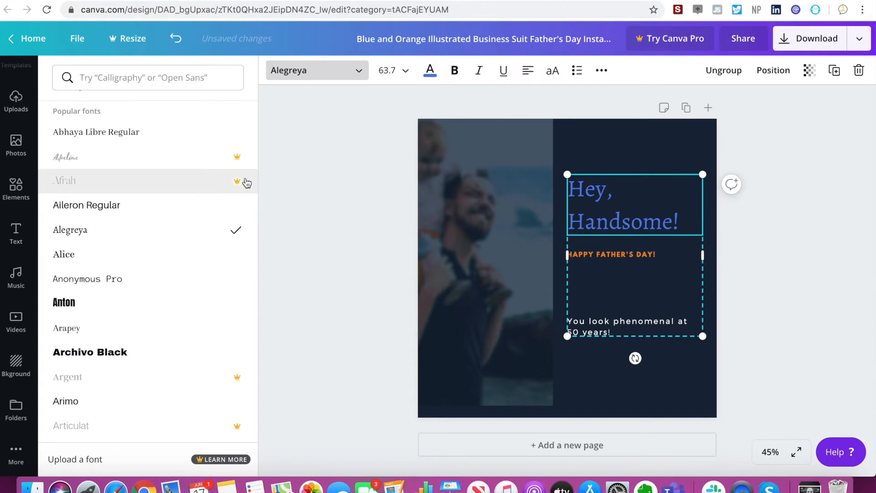
pyautogui.click(166, 185)
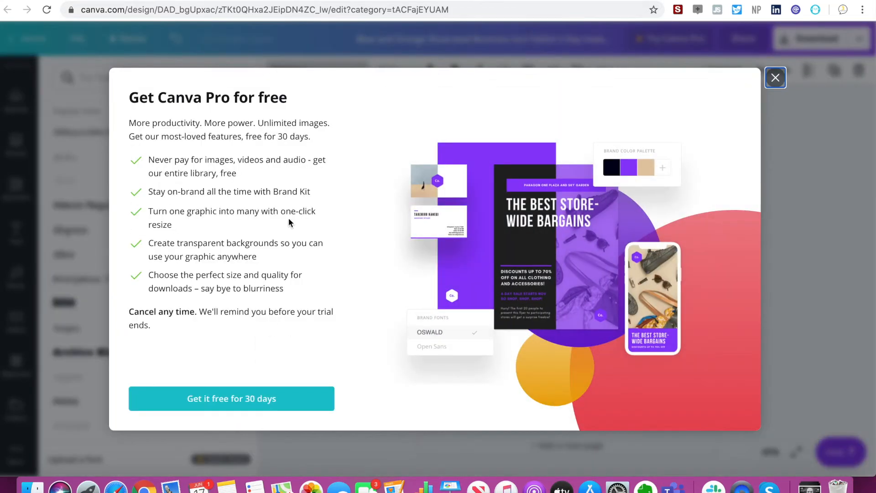
pyautogui.click(775, 78)
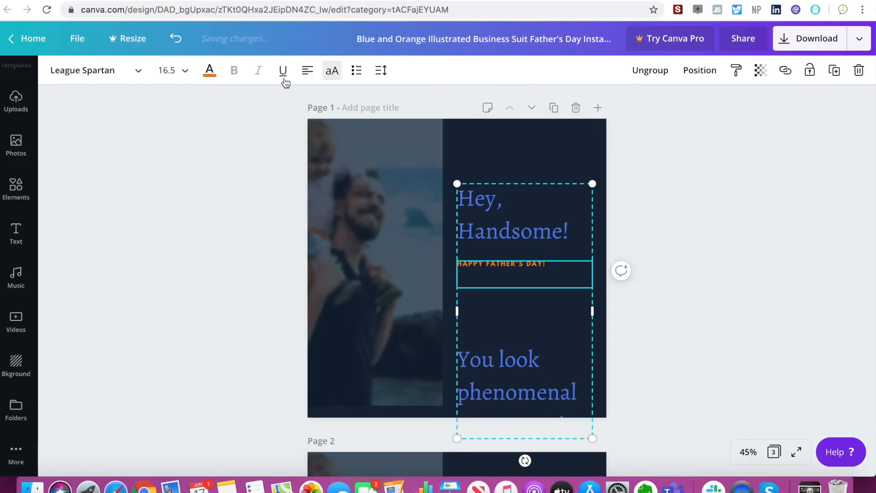
# Add two bulleted lines reading "HELLO" below the orange Father's Day line.
pyautogui.click(356, 71)
pyautogui.write('HELLO')
pyautogui.press('Return')
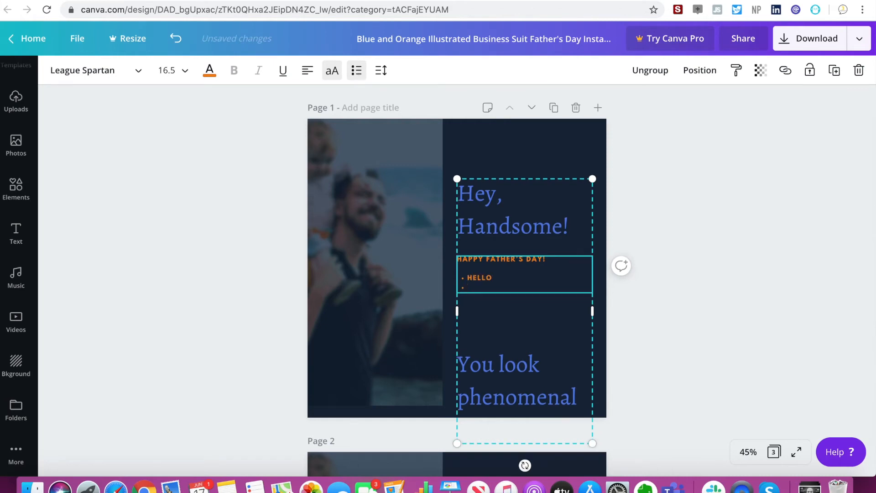
pyautogui.write('HELLO')
pyautogui.press('Return')
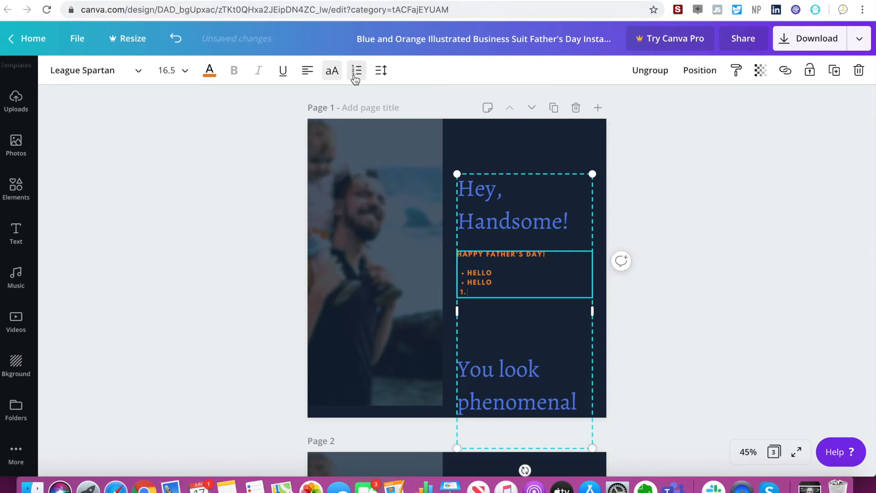
# Add a numbered line reading "NUMBER" below the bullets and toggle the uppercase setting on that word.
pyautogui.write('NUMBER')
pyautogui.press('Return')
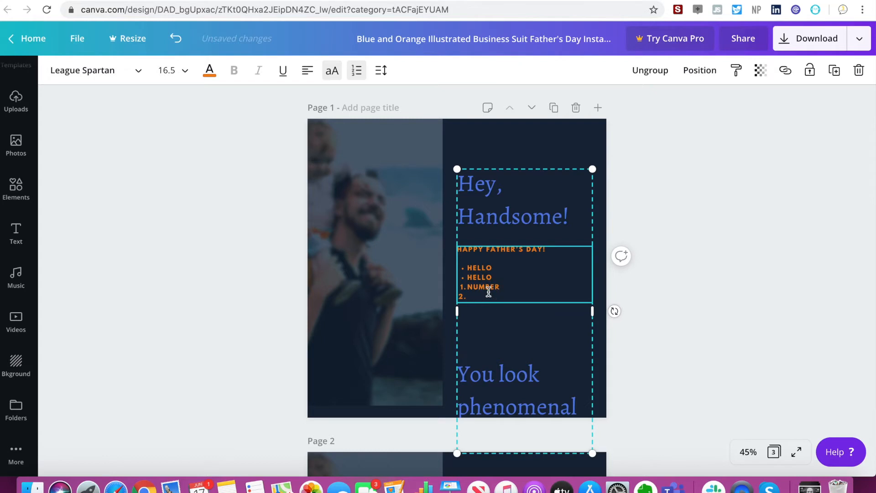
pyautogui.moveTo(500, 287); pyautogui.dragTo(466, 288)
pyautogui.click(330, 73)
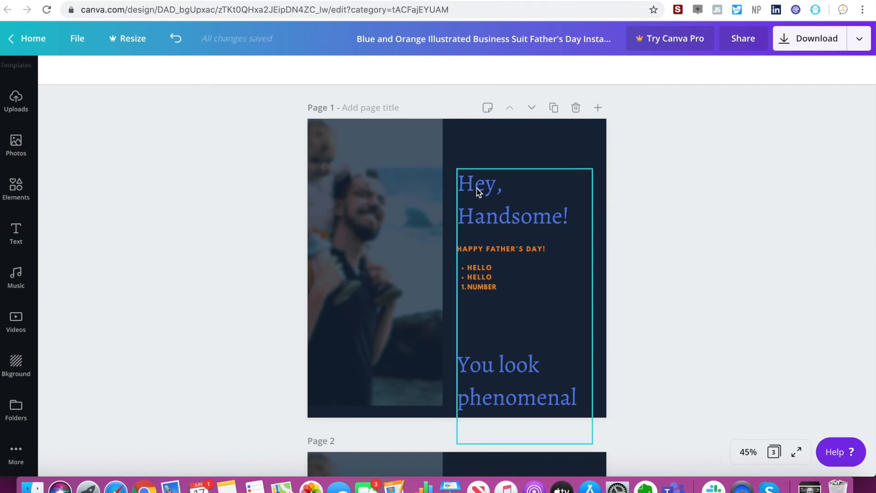
# Add the sunset photo of a father and child walking to the blank third page.
pyautogui.scroll(-12, 477, 191)
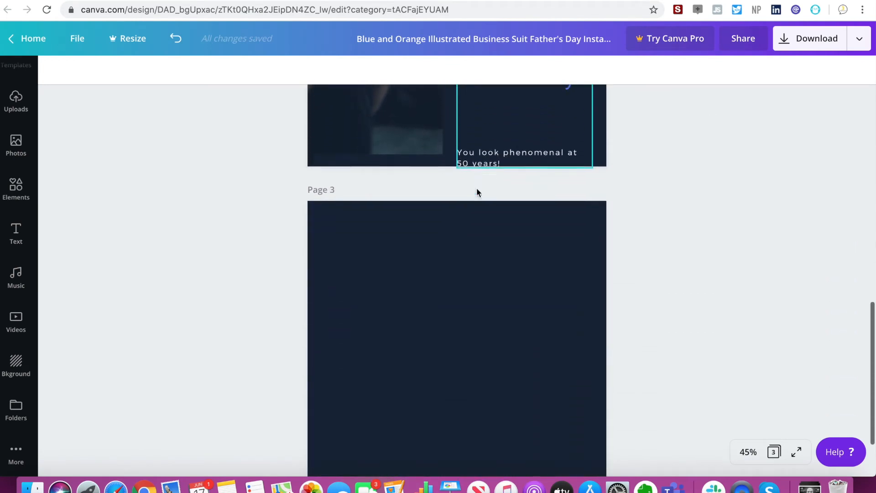
pyautogui.scroll(-3, 476, 189)
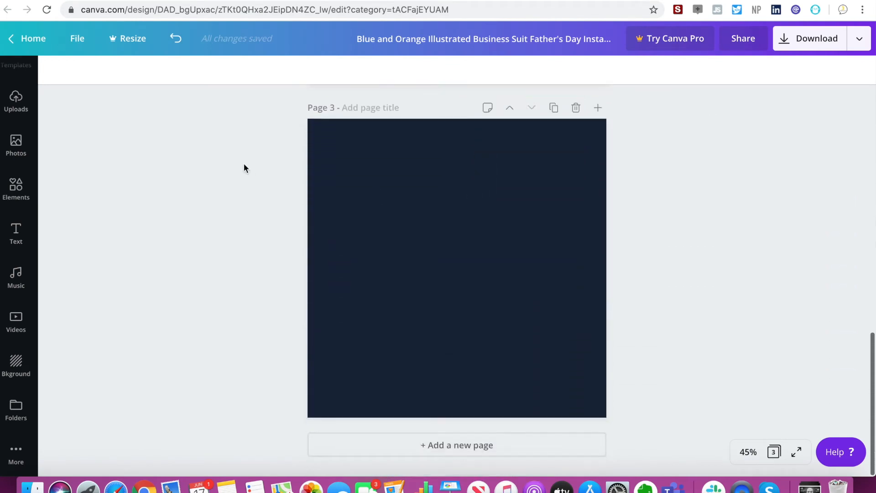
pyautogui.click(25, 148)
pyautogui.click(198, 230)
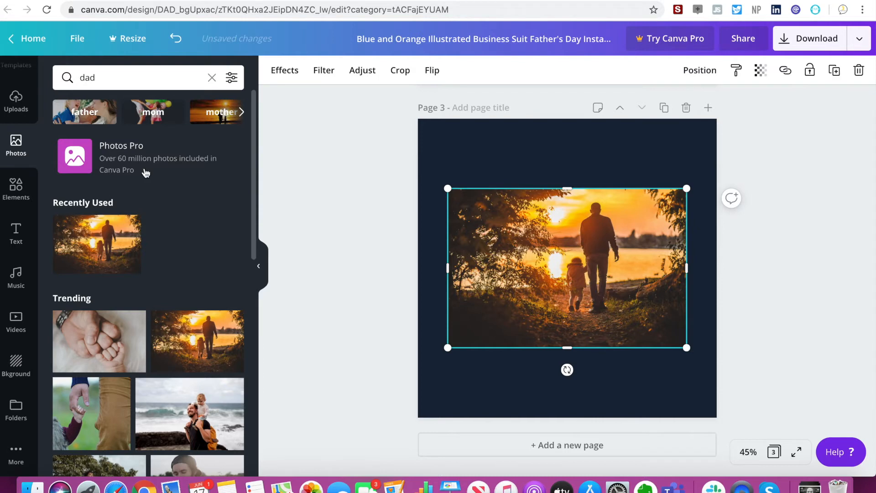
# Search the photo library for "laptop" and place the photo of a laptop, phone and pens on page 3.
pyautogui.click(212, 77)
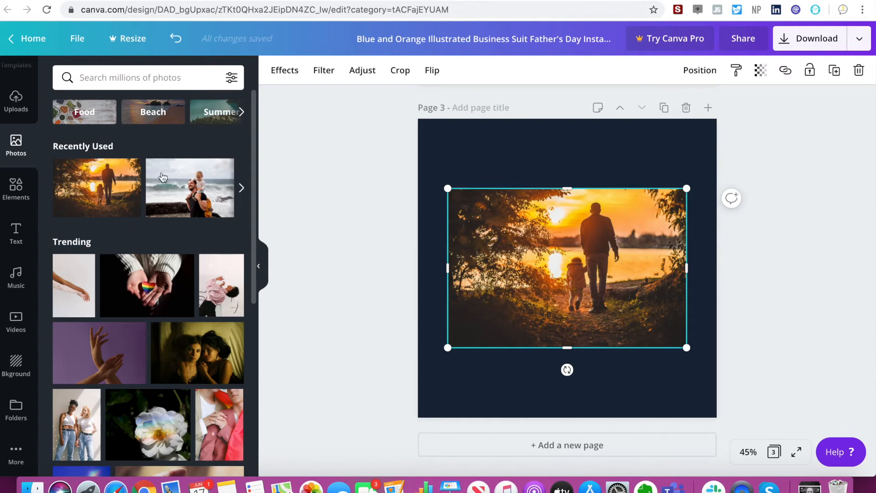
pyautogui.click(104, 78)
pyautogui.write('lapt')
pyautogui.press('Return')
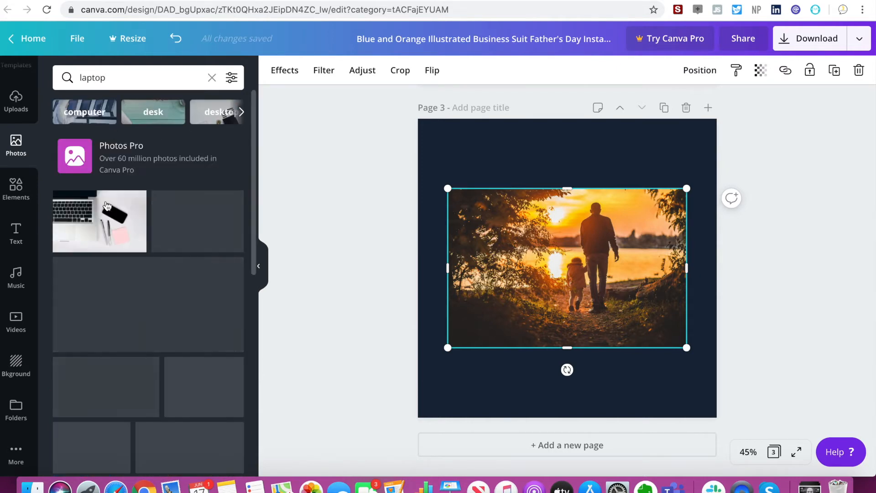
pyautogui.click(95, 232)
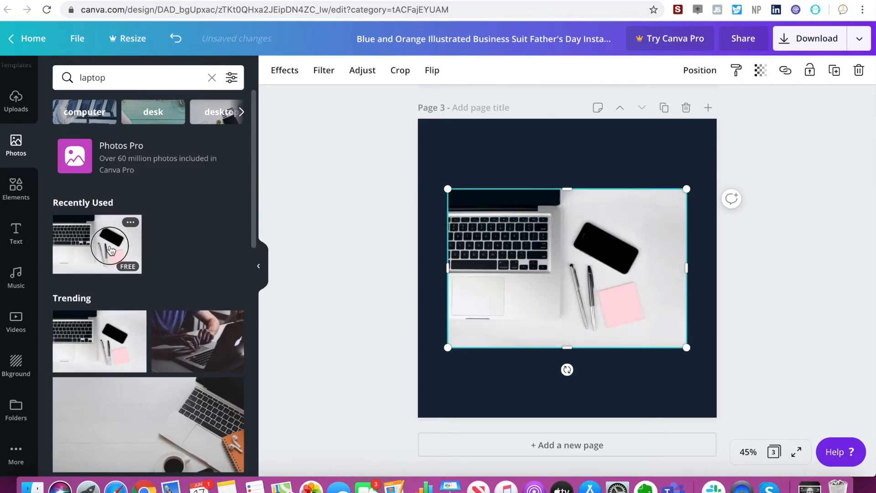
# Try moving the laptop photo slightly down the page, and undo the move.
pyautogui.moveTo(553, 284); pyautogui.dragTo(552, 303)
pyautogui.click(544, 207)
pyautogui.press('super+z')
# Clear the laptop search and filter the photo library by colour, trying light blue and settling on lime green.
pyautogui.click(212, 77)
pyautogui.click(231, 78)
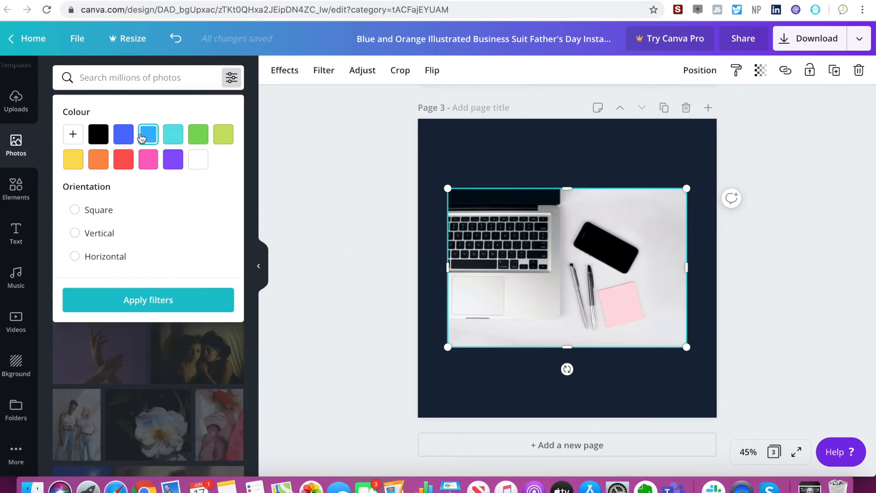
pyautogui.click(141, 137)
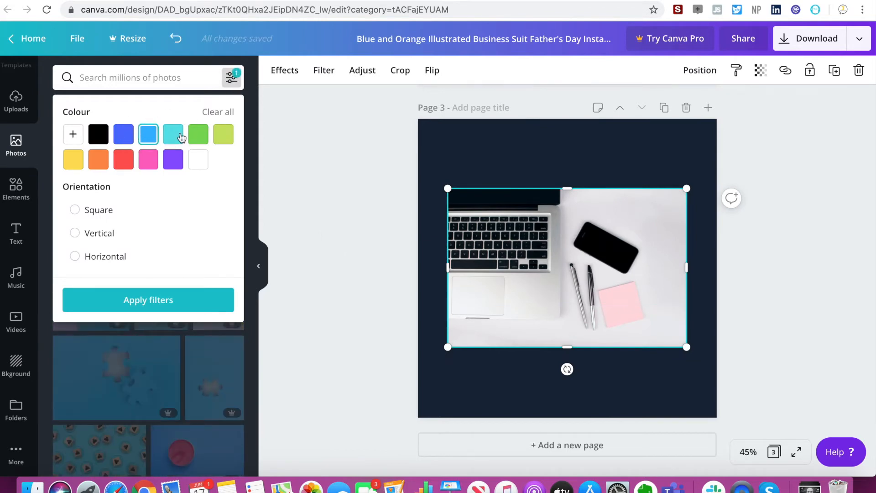
pyautogui.click(221, 143)
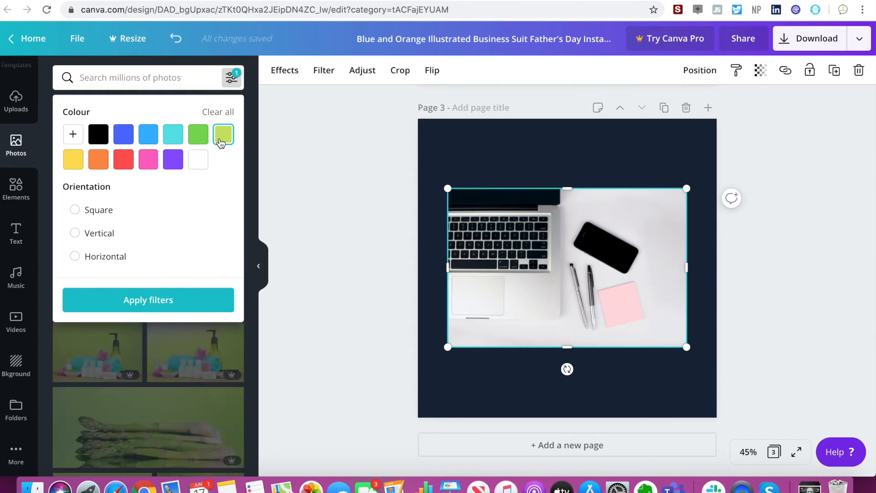
pyautogui.click(172, 77)
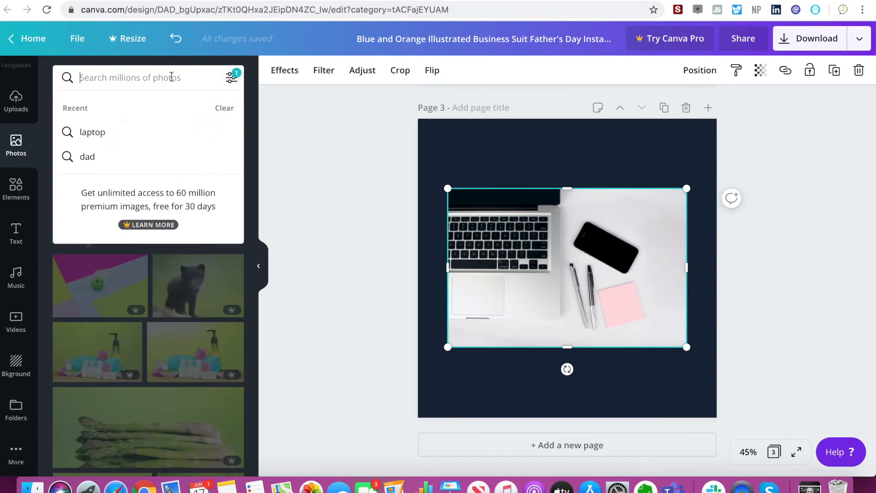
pyautogui.click(293, 177)
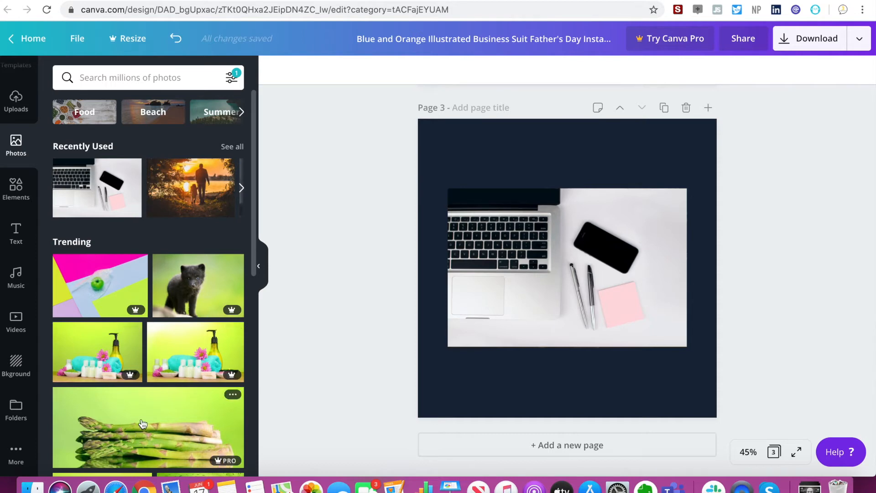
# Browse the Food photos and filter them to vertical orientation.
pyautogui.click(231, 79)
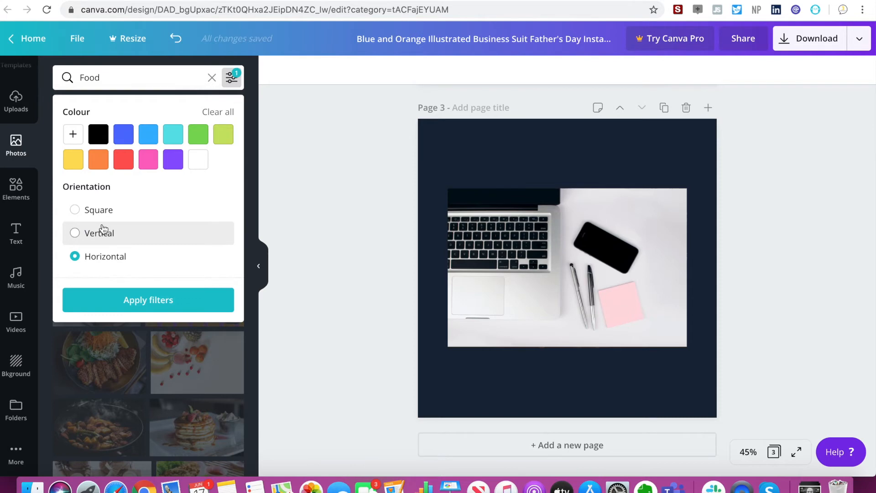
pyautogui.click(103, 232)
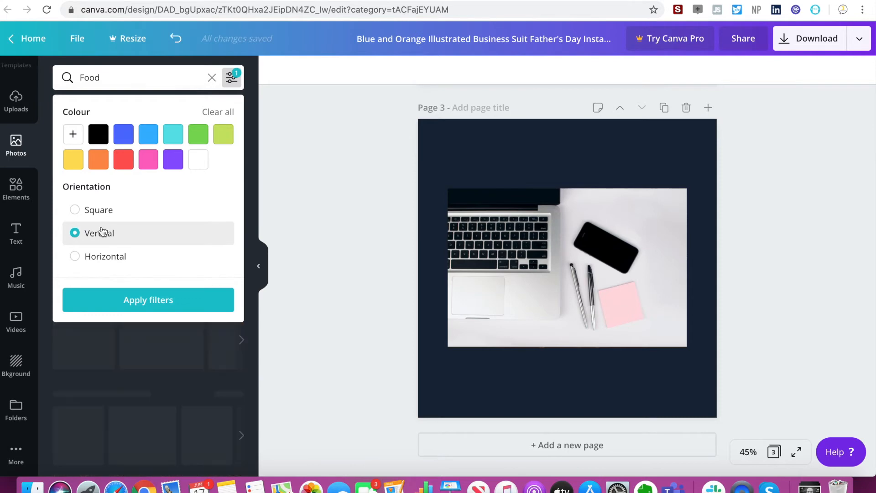
pyautogui.click(198, 78)
pyautogui.click(280, 111)
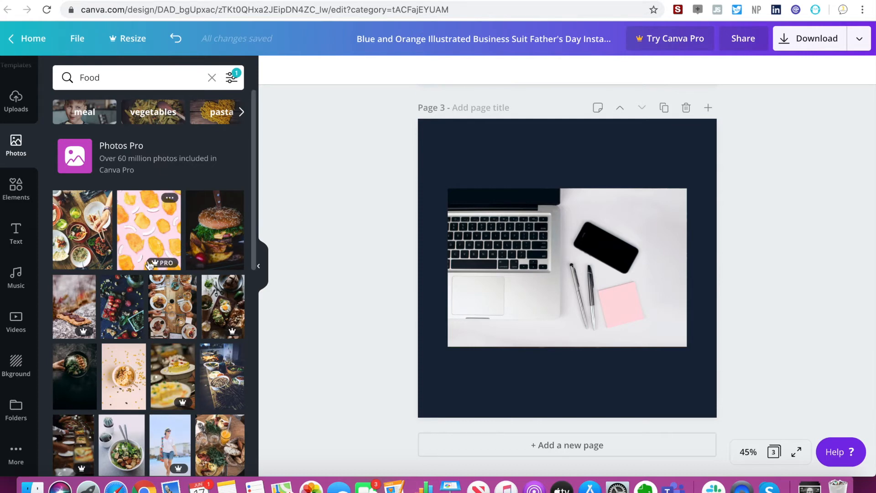
# Try adding the photo of a bowl topped with banana slices to page 3, and remove it.
pyautogui.scroll(-3, 146, 285)
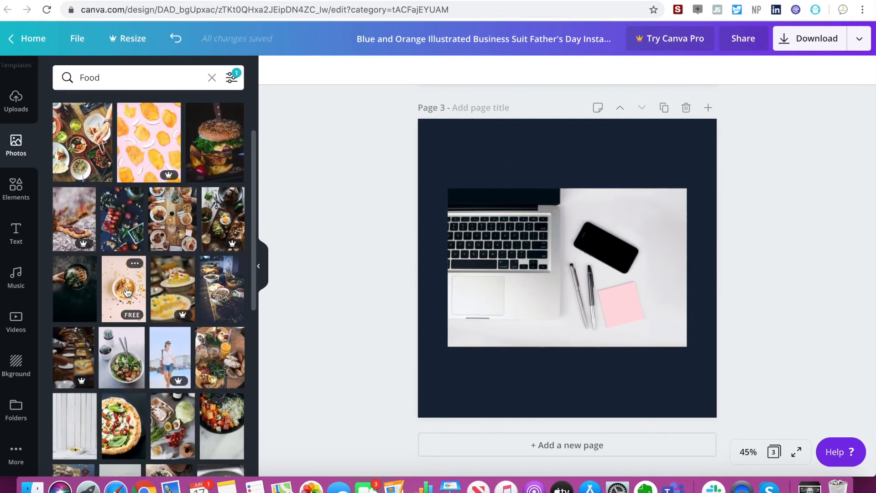
pyautogui.click(127, 292)
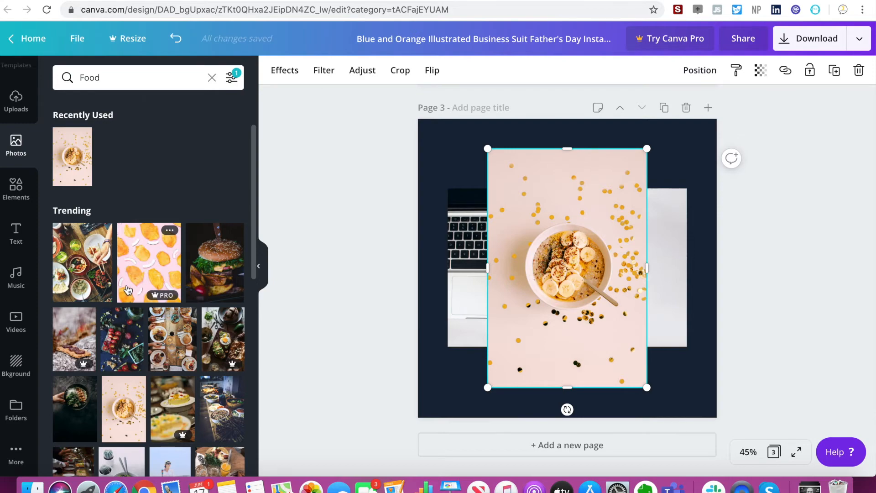
pyautogui.press('Delete')
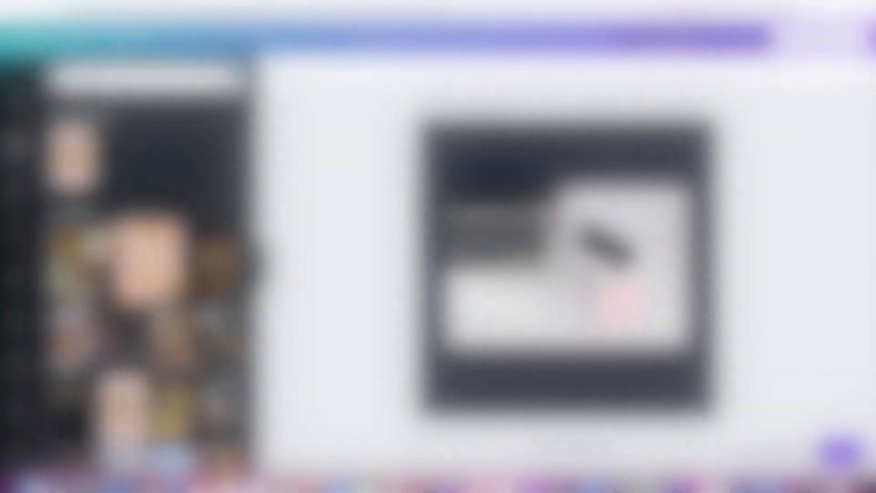
# Add the featured illustration of a figure in an orange coat holding a sign to page 3's upper-left area.
pyautogui.click(18, 192)
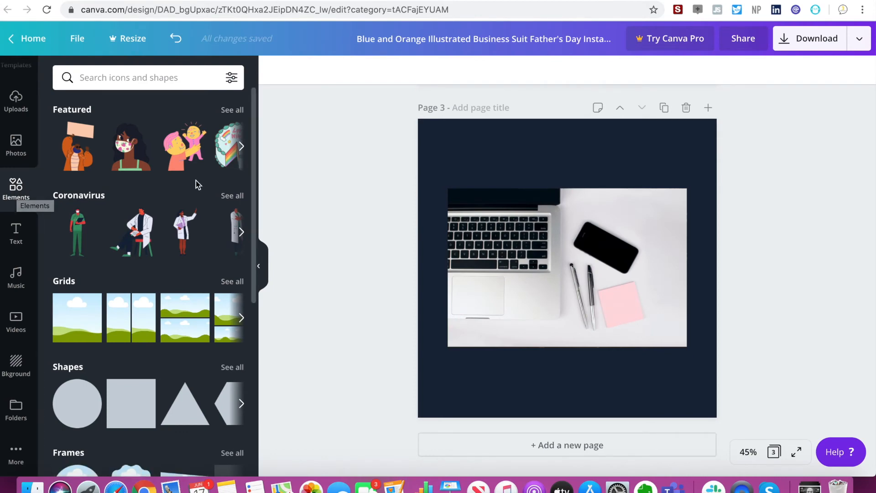
pyautogui.click(78, 155)
pyautogui.moveTo(575, 254); pyautogui.dragTo(474, 171)
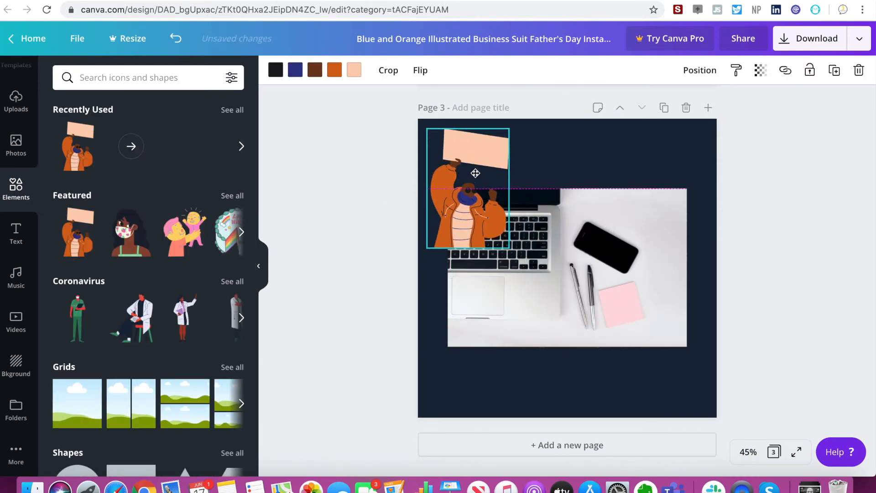
# Delete the laptop photo and the sunset photo beneath it from page 3.
pyautogui.moveTo(607, 254); pyautogui.dragTo(624, 309)
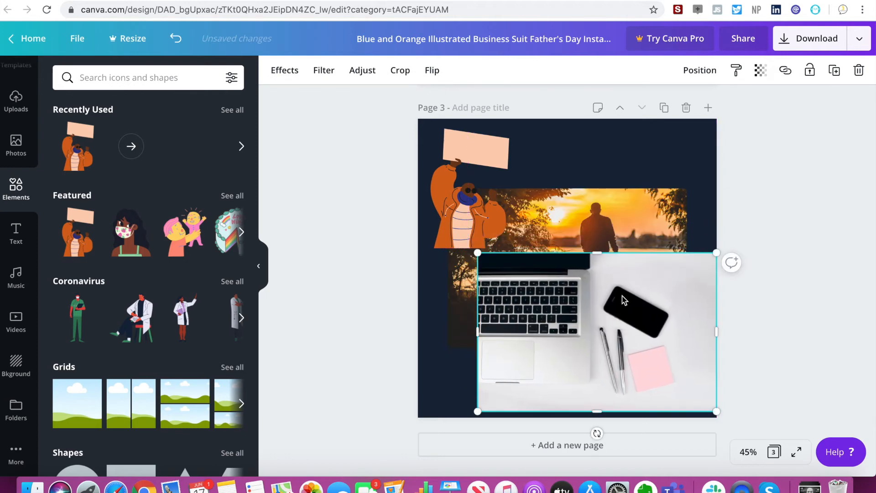
pyautogui.press('BackSpace')
pyautogui.click(517, 270)
pyautogui.press('BackSpace')
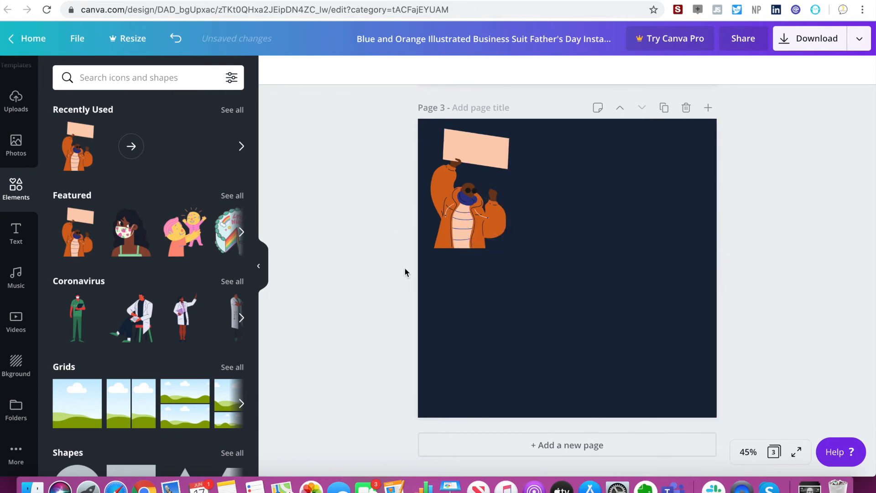
# Add the waving doctor illustration to page 3's lower-right corner and move the sign-holding figure into the upper-left corner.
pyautogui.moveTo(470, 205); pyautogui.dragTo(475, 225)
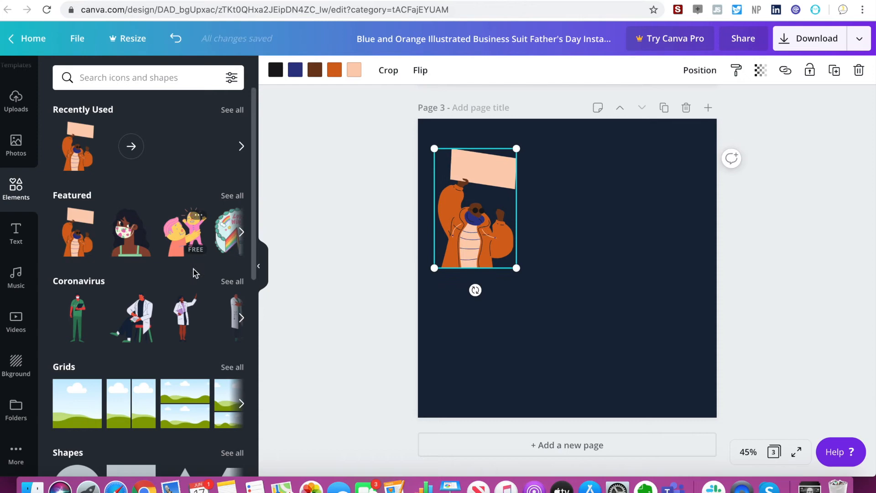
pyautogui.click(183, 318)
pyautogui.moveTo(581, 283); pyautogui.dragTo(694, 354)
pyautogui.moveTo(458, 222); pyautogui.dragTo(442, 197)
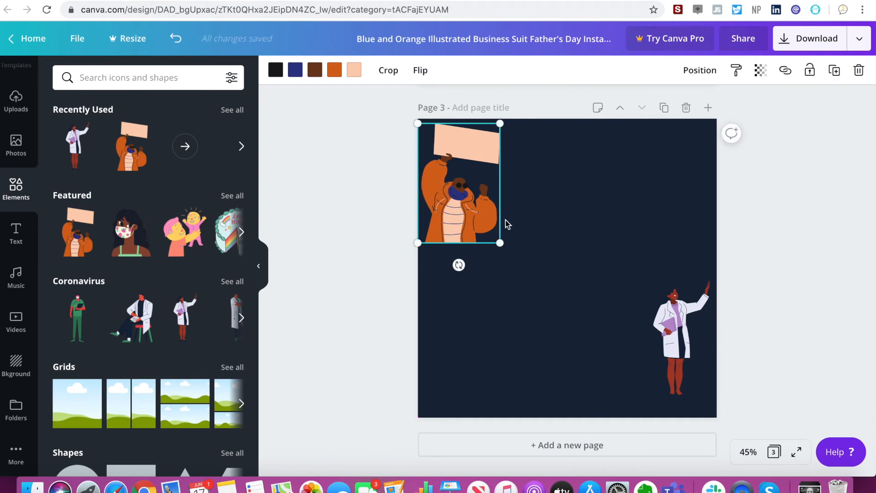
pyautogui.moveTo(690, 318); pyautogui.dragTo(693, 337)
pyautogui.click(375, 288)
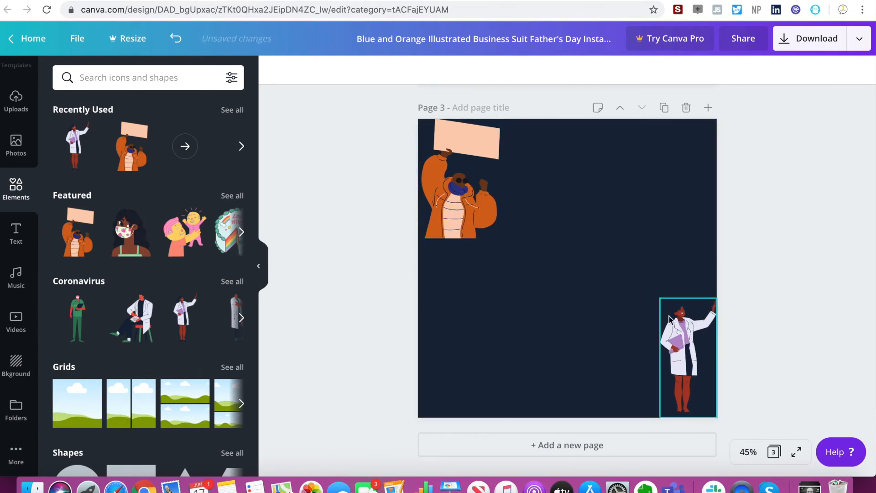
# Add the single, two-column, two-row and tall-over-short two-row grids to page 3 one after another.
pyautogui.scroll(-5, 174, 225)
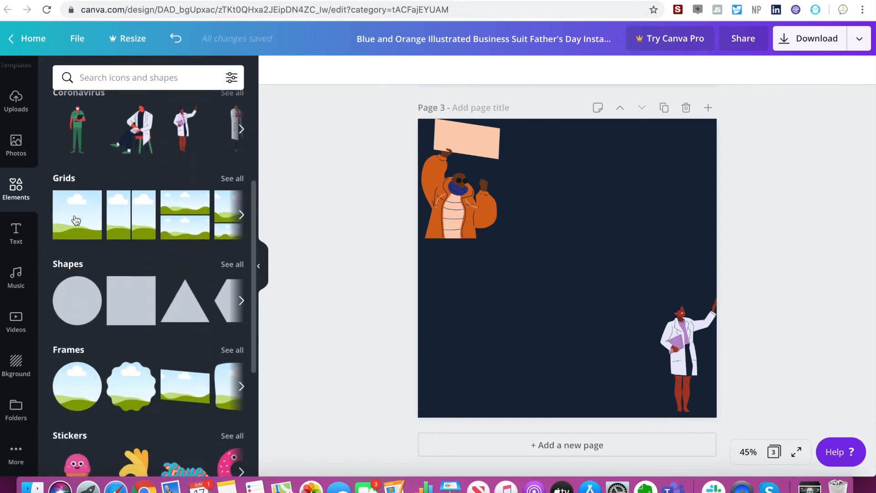
pyautogui.click(95, 197)
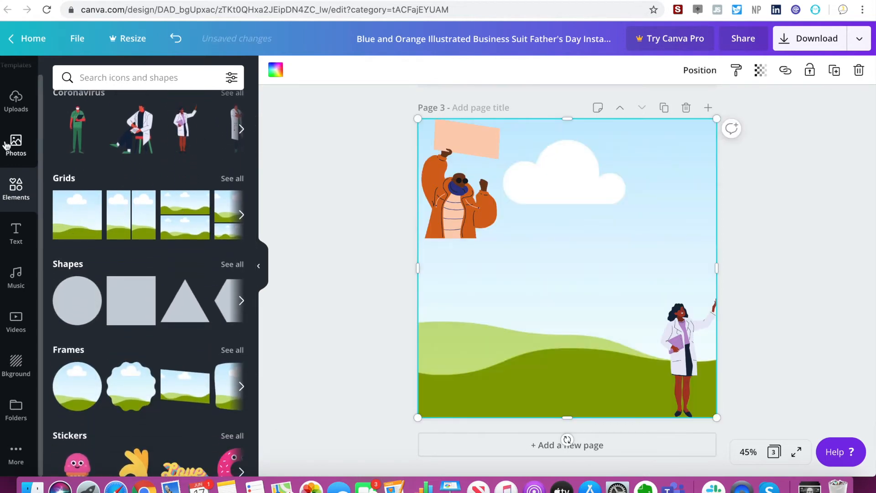
pyautogui.click(128, 208)
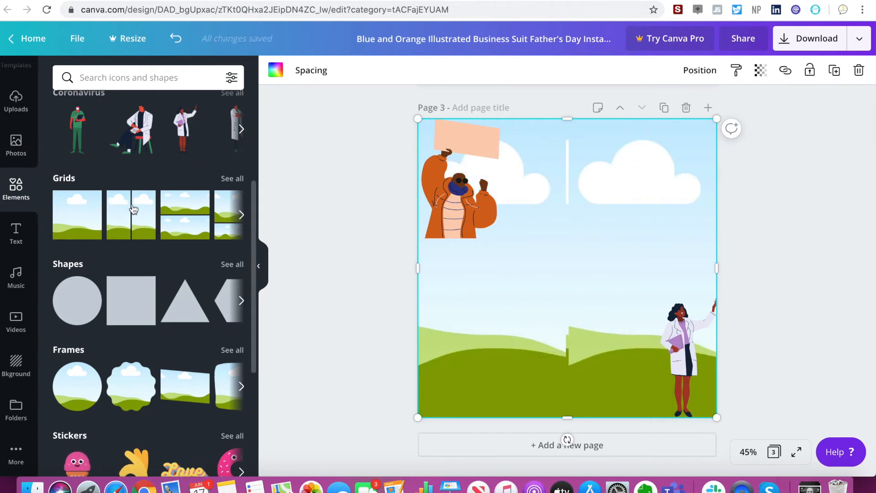
pyautogui.click(184, 215)
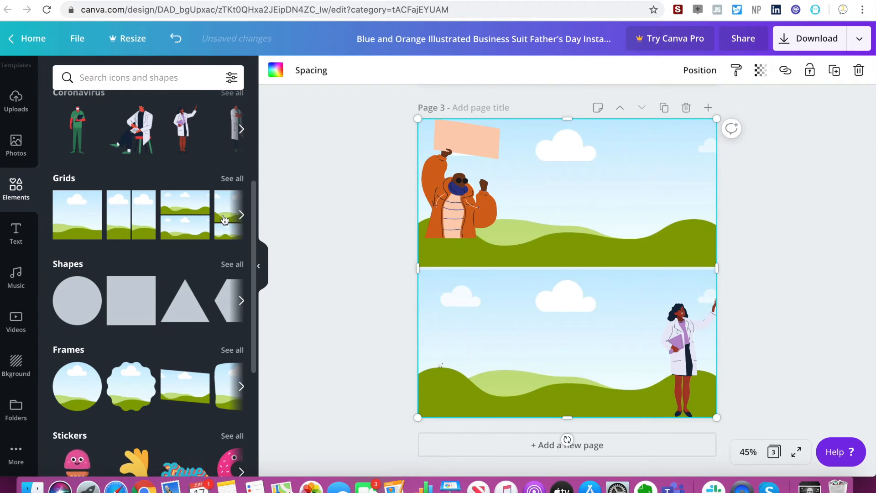
pyautogui.click(244, 225)
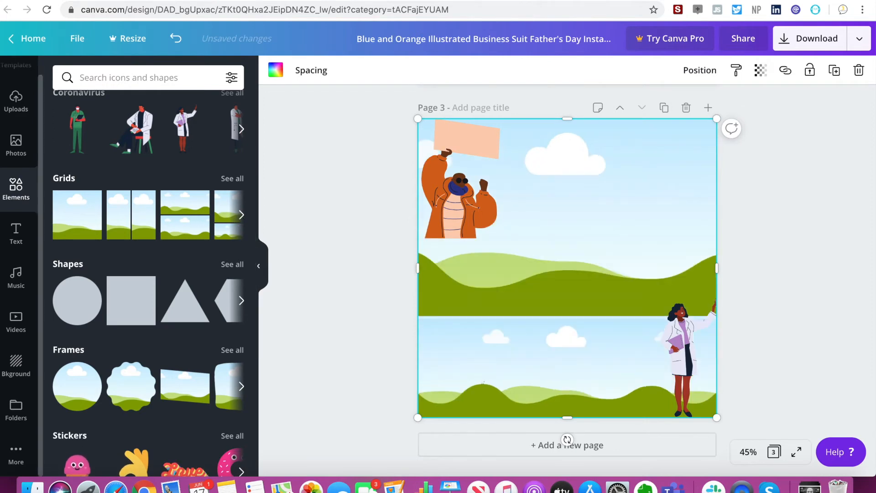
# Fill the grid's upper cell with the laptop photo and its lower cell with the photo of hands holding a rainbow heart.
pyautogui.click(16, 145)
pyautogui.moveTo(126, 195); pyautogui.dragTo(559, 192)
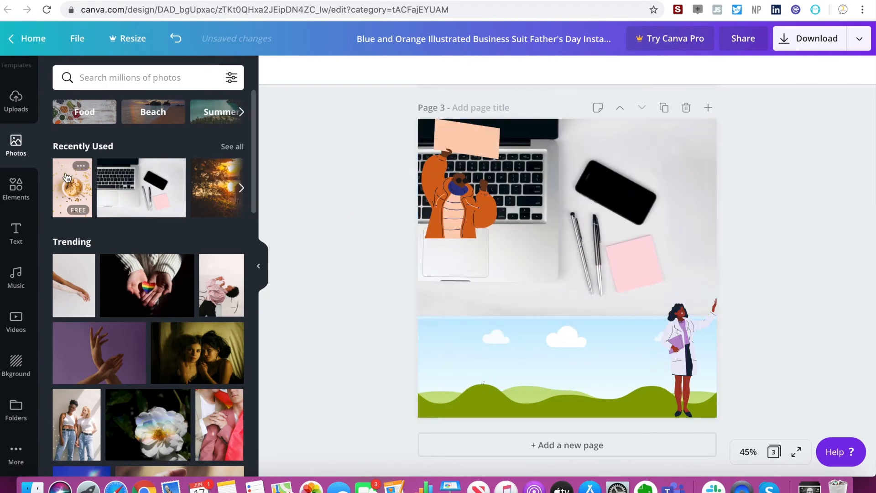
pyautogui.click(339, 306)
pyautogui.moveTo(147, 285); pyautogui.dragTo(503, 336)
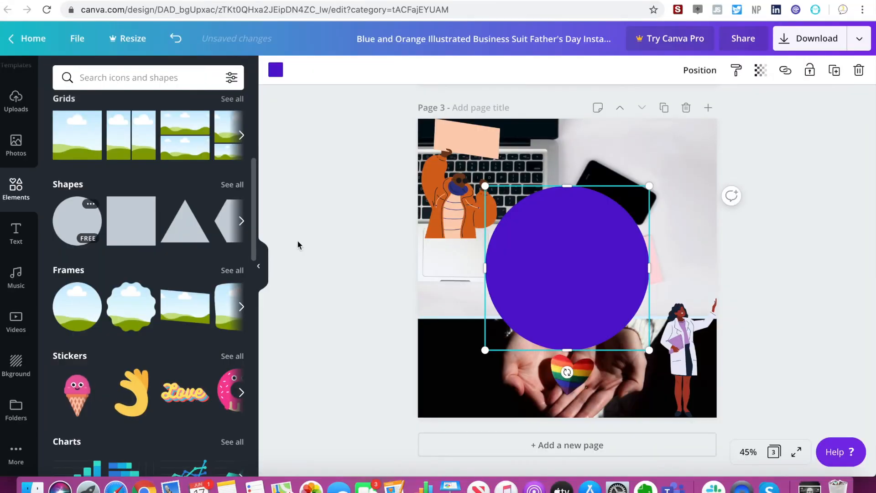
# Place the purple circle in page 3's upper-right area and add a heading reading "Welcome" on top of it.
pyautogui.moveTo(565, 275); pyautogui.dragTo(618, 222)
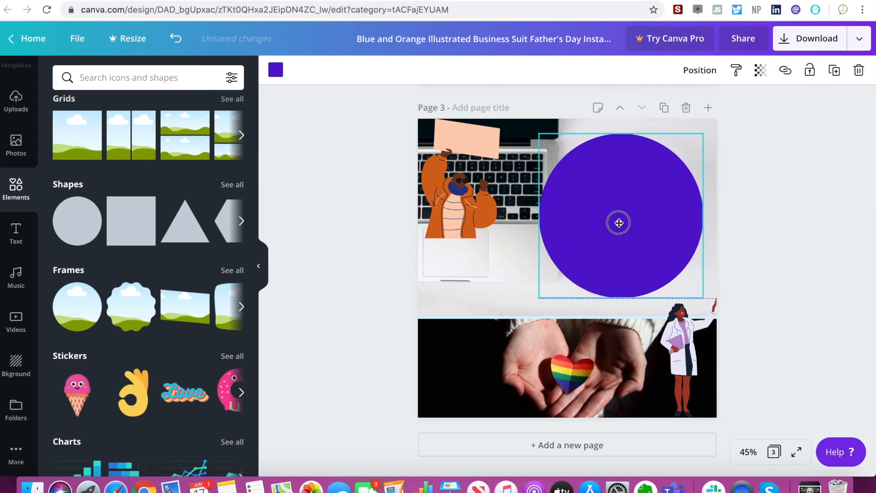
pyautogui.click(16, 234)
pyautogui.click(179, 144)
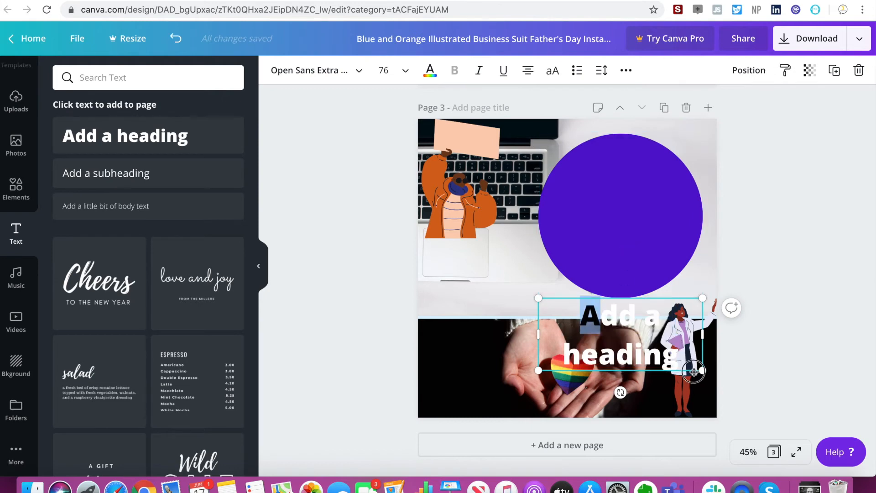
pyautogui.doubleClick(566, 319)
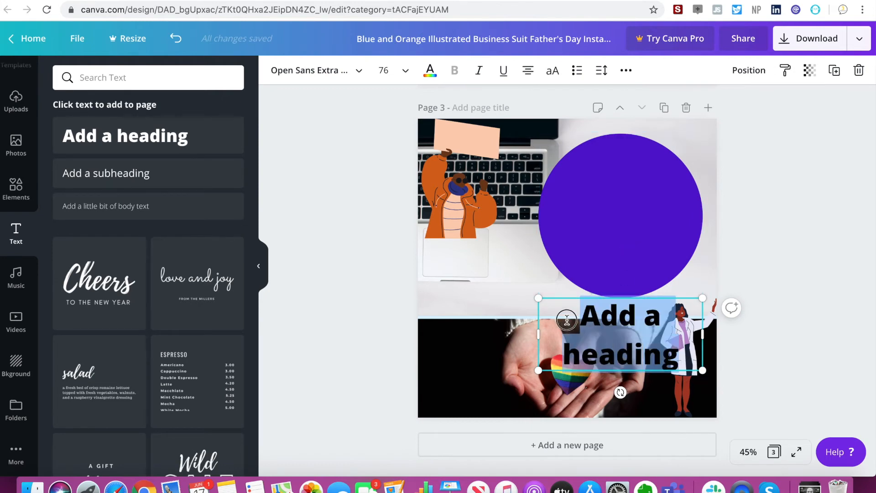
pyautogui.write('Welcome')
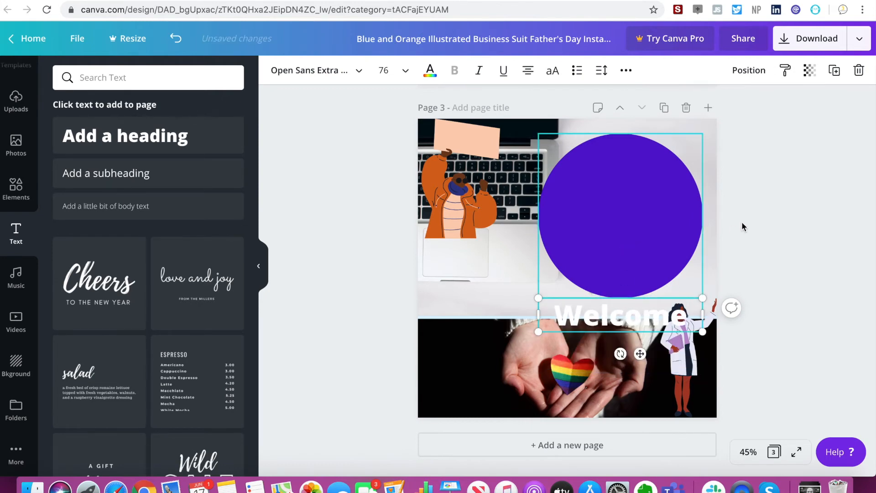
pyautogui.click(741, 225)
pyautogui.moveTo(663, 315); pyautogui.dragTo(661, 203)
pyautogui.click(639, 199)
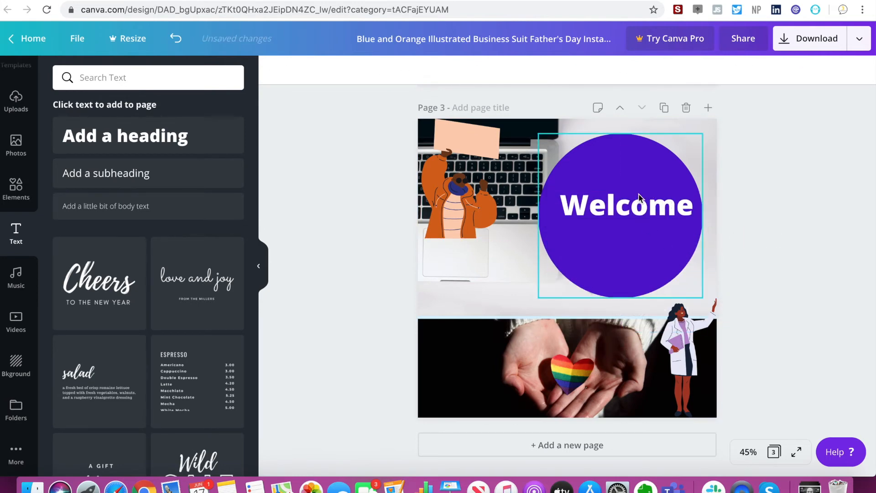
# Recolour the circle behind the heading to the lighter blue from the document colours.
pyautogui.click(618, 163)
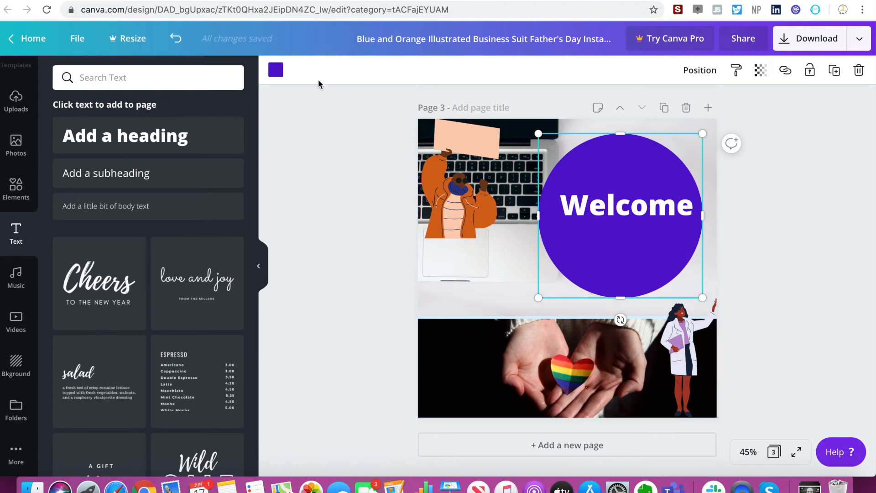
pyautogui.click(275, 69)
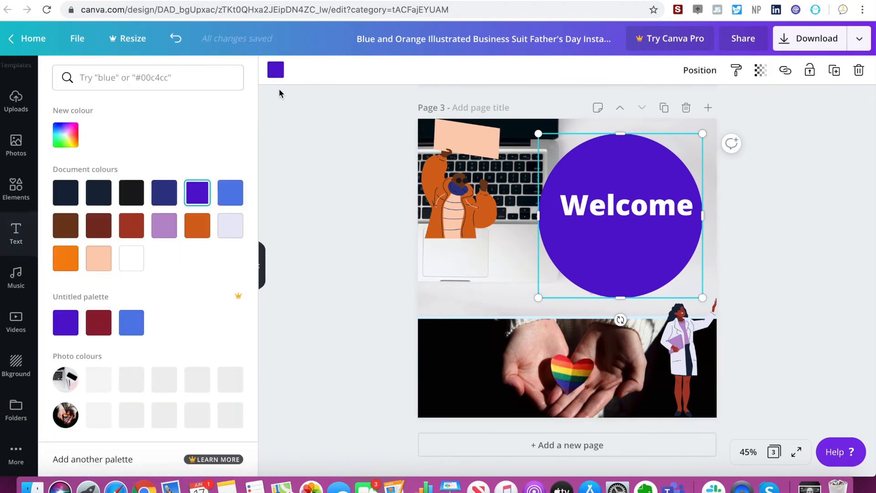
pyautogui.click(176, 233)
pyautogui.click(198, 228)
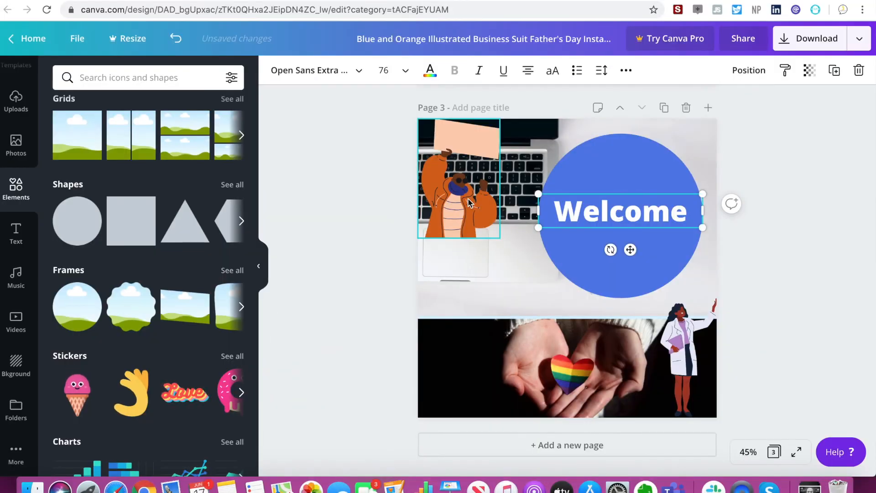
# Delete the sign-holding figure and the doctor illustration from page 3.
pyautogui.click(468, 203)
pyautogui.press('Delete')
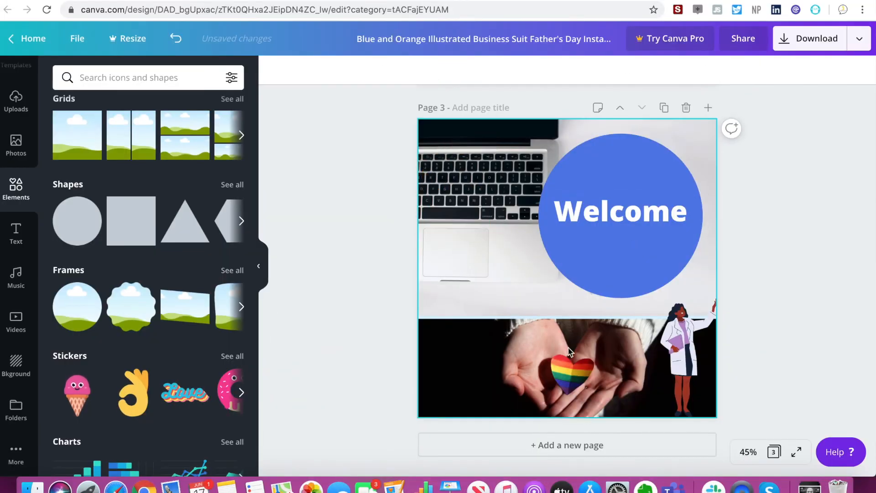
pyautogui.click(689, 349)
pyautogui.press('Delete')
# Delete the photo-filled grid, the two-row grid and the two-column grid, keeping only the single-cell grid.
pyautogui.click(588, 351)
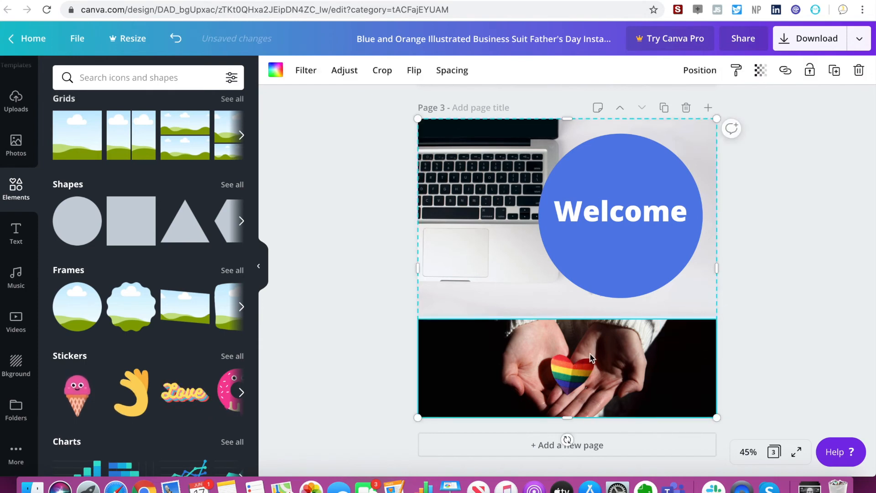
pyautogui.press('Delete')
pyautogui.press('Delete')
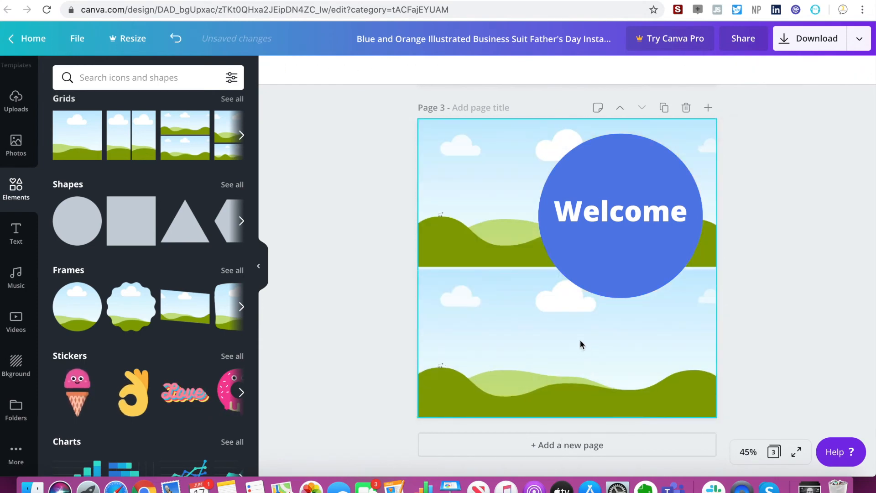
pyautogui.click(547, 319)
pyautogui.press('Delete')
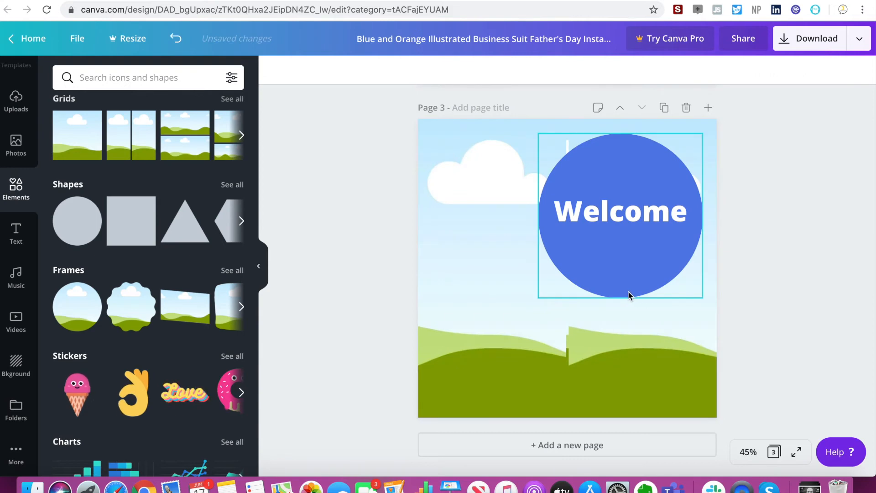
pyautogui.click(520, 307)
pyautogui.press('Delete')
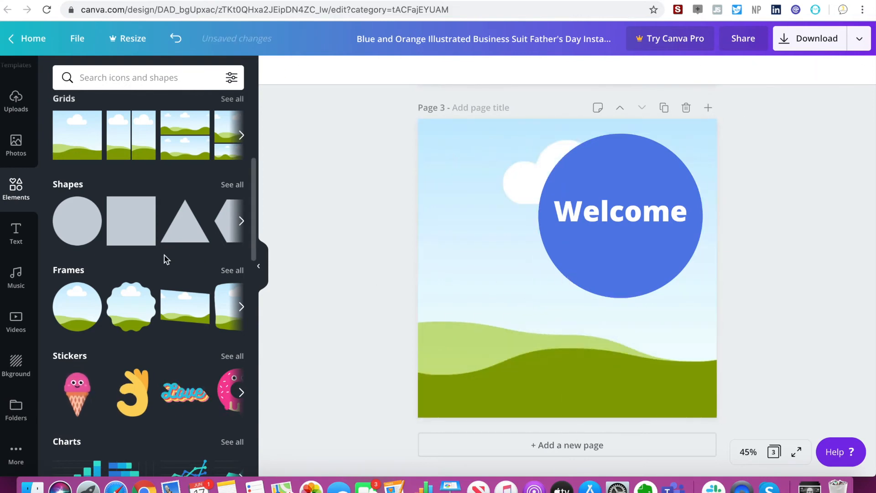
# Fill the single-cell grid on page 3 with the laptop photo.
pyautogui.click(16, 145)
pyautogui.moveTo(151, 201); pyautogui.dragTo(471, 314)
pyautogui.click(600, 241)
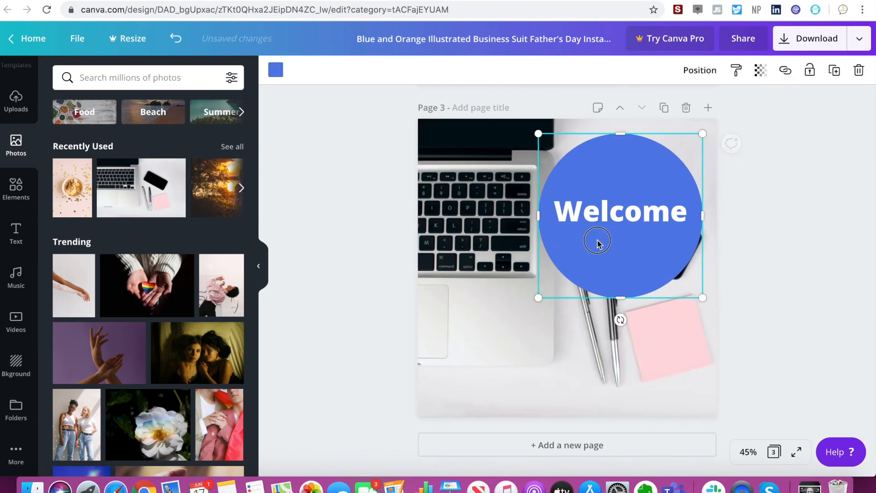
pyautogui.click(736, 73)
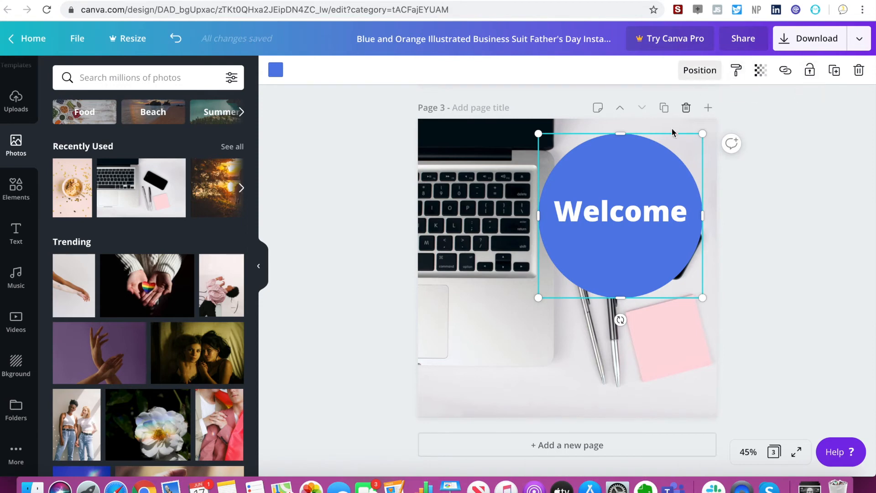
pyautogui.keyDown('super'); pyautogui.click(625, 220); pyautogui.keyUp('super')
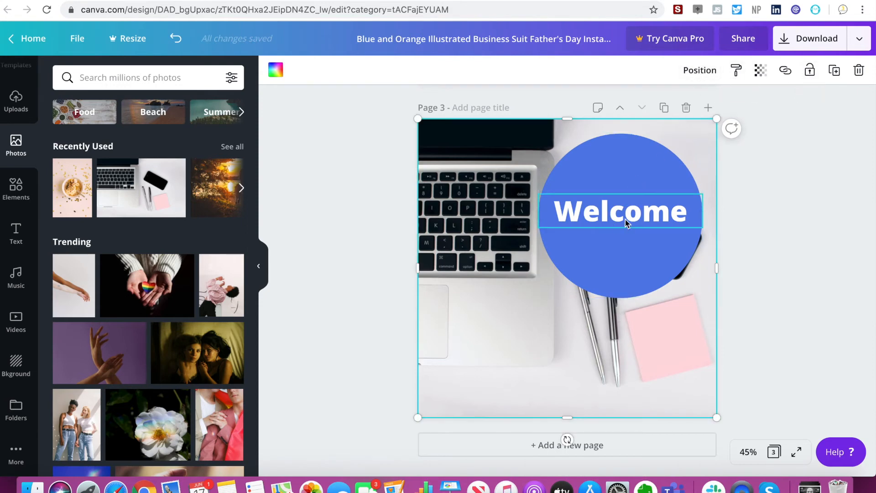
# Group the blue circle with the Welcome heading and move the group to the lower-left corner of page 3.
pyautogui.click(659, 184)
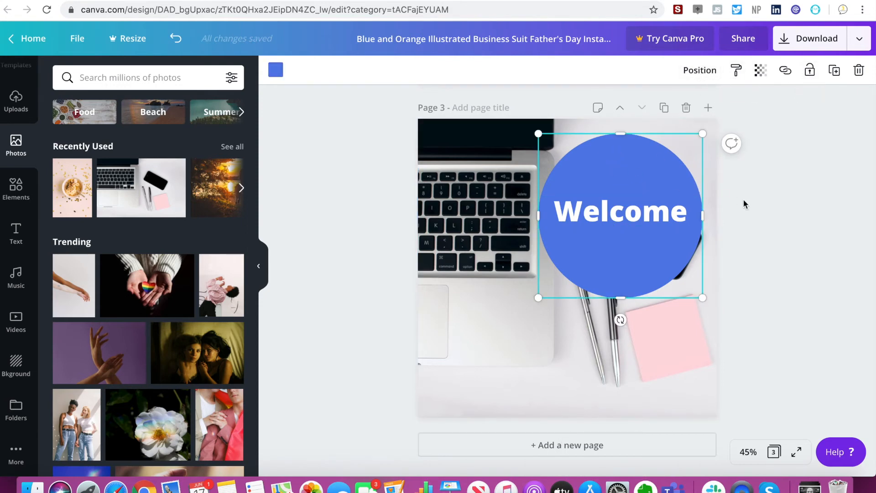
pyautogui.keyDown('shift'); pyautogui.click(619, 214); pyautogui.keyUp('shift')
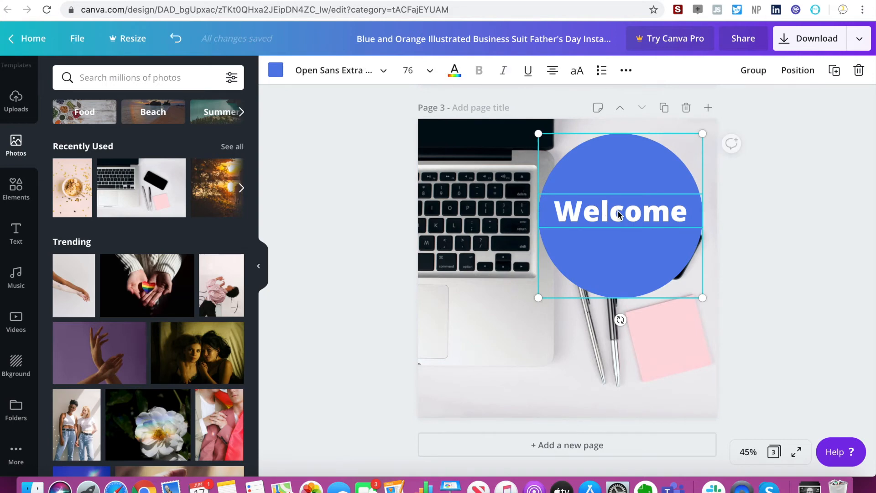
pyautogui.click(748, 73)
pyautogui.click(753, 226)
pyautogui.moveTo(628, 223); pyautogui.dragTo(497, 377)
# Add the ice cream cone sticker to page 3, shrink it and place it in the page's upper-right corner.
pyautogui.click(16, 187)
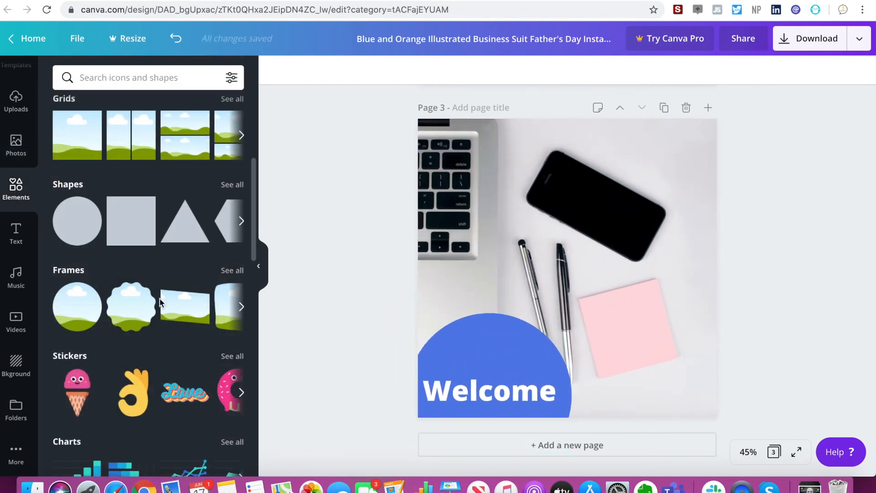
pyautogui.scroll(-3, 160, 302)
pyautogui.scroll(-1, 161, 303)
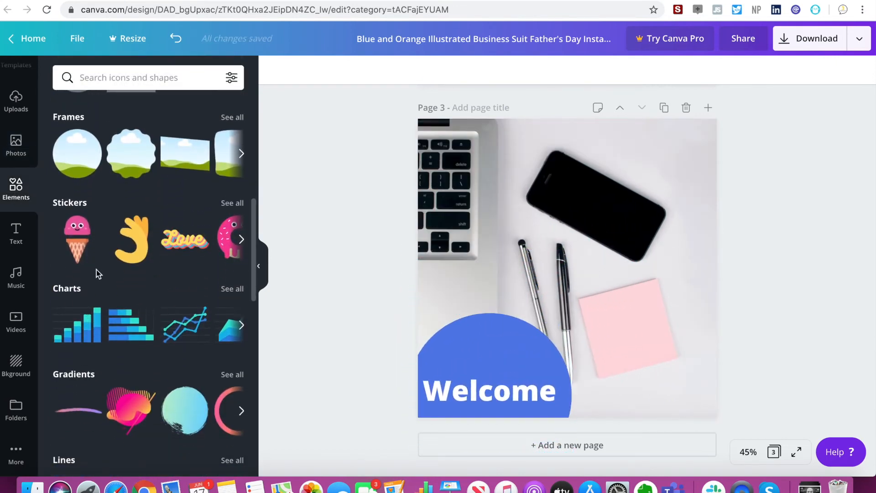
pyautogui.click(81, 242)
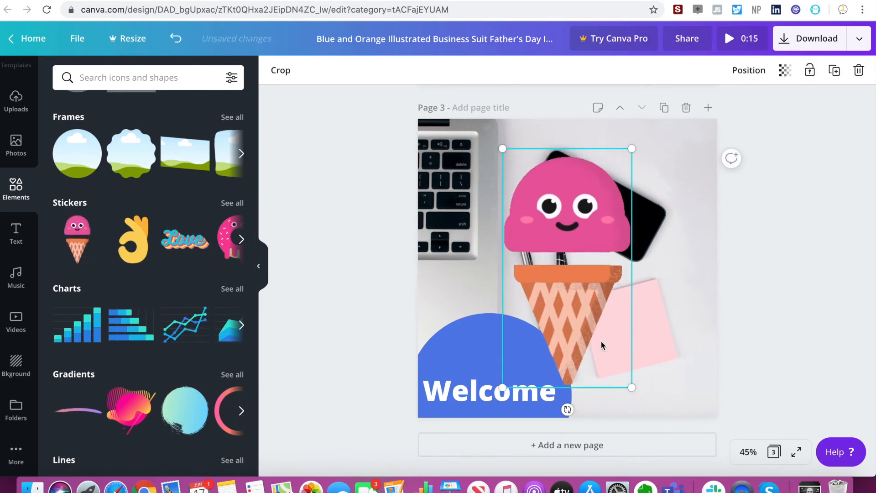
pyautogui.moveTo(625, 377); pyautogui.dragTo(554, 245)
pyautogui.moveTo(526, 214); pyautogui.dragTo(689, 185)
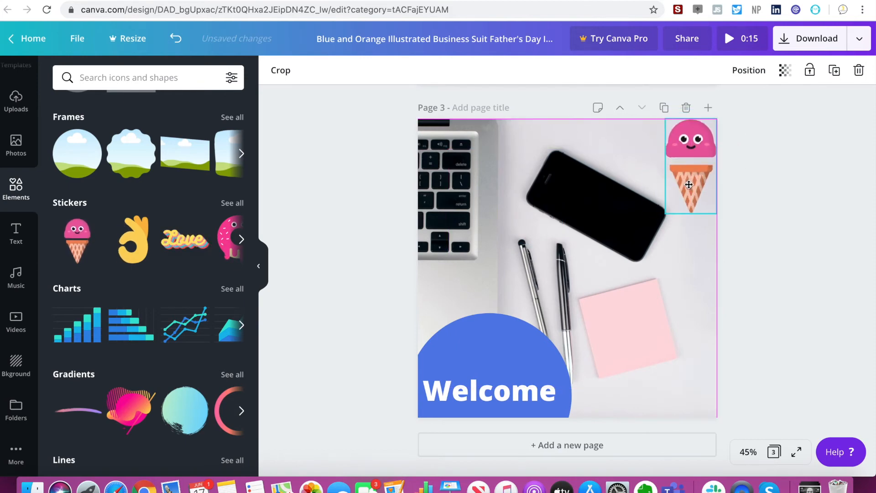
pyautogui.click(805, 339)
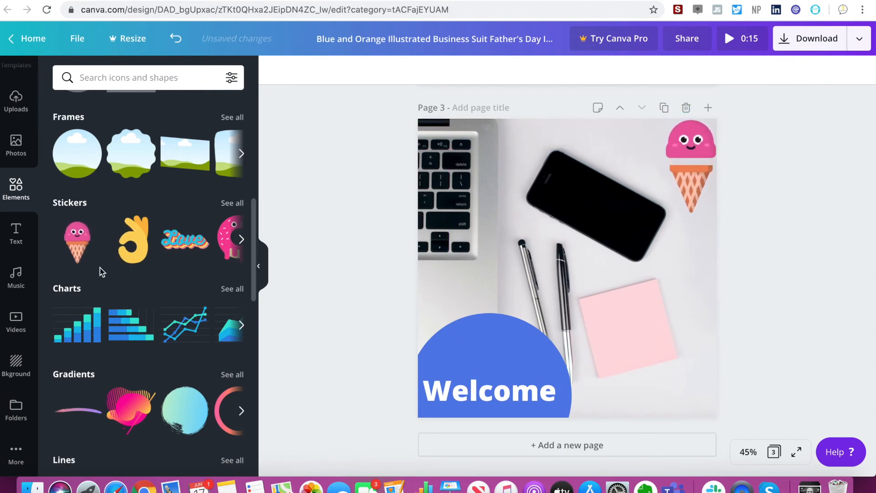
# Add the OK hand sticker as a small graphic on the blue circle above the Welcome heading.
pyautogui.click(136, 252)
pyautogui.moveTo(653, 385); pyautogui.dragTo(531, 362)
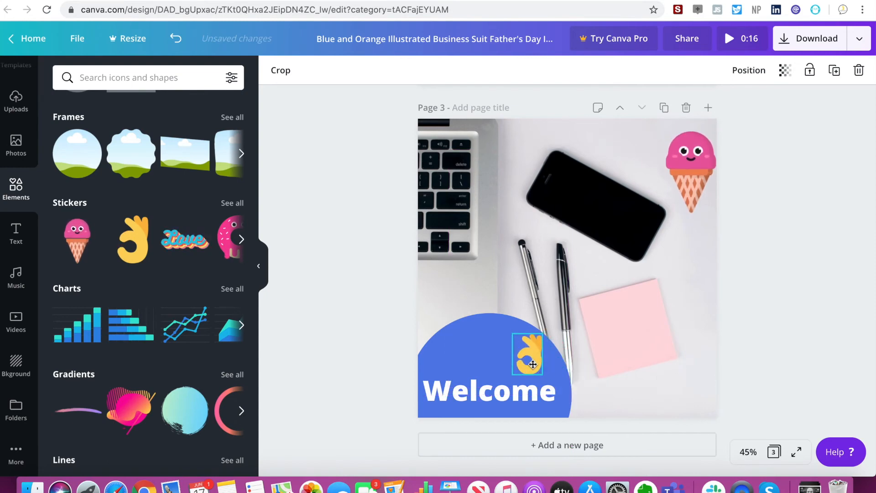
pyautogui.click(792, 370)
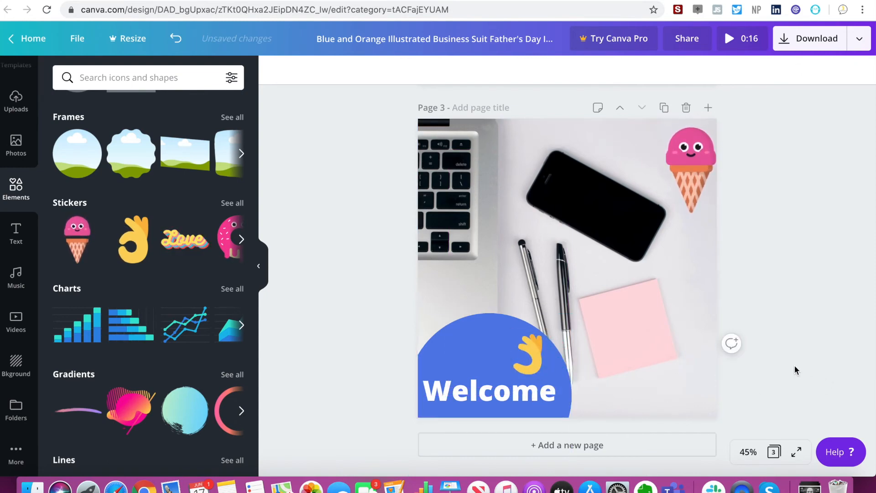
# Delete the ice cream sticker from page 3 and browse further along the sticker collection.
pyautogui.click(683, 177)
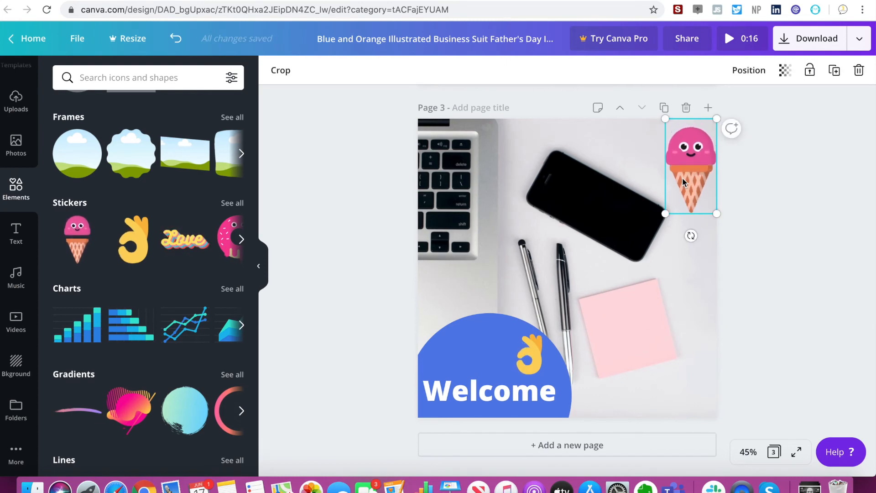
pyautogui.press('Delete')
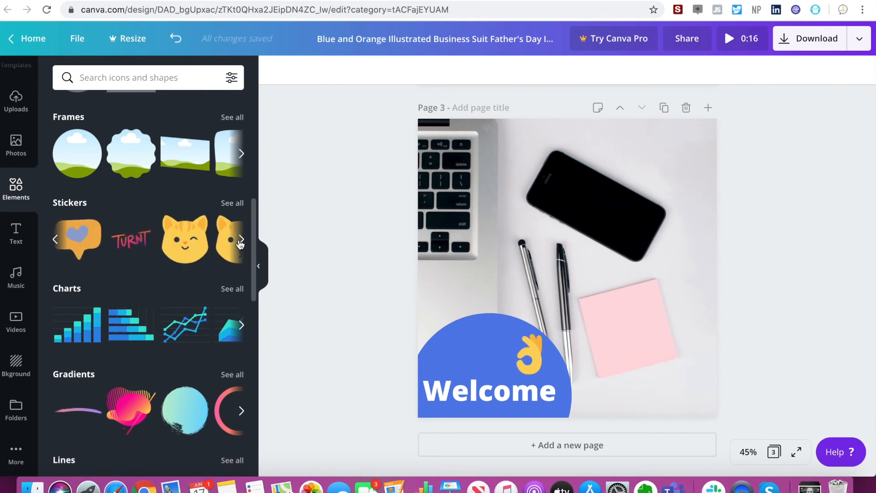
pyautogui.click(241, 239)
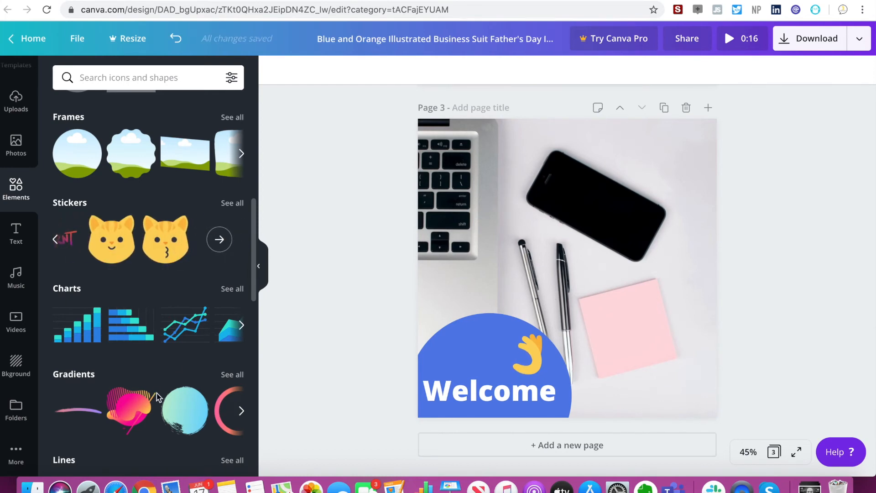
# Add a new page and cover it with the pink and yellow gradient shape, enlarged to about 1,400 px wide.
pyautogui.scroll(-3, 155, 394)
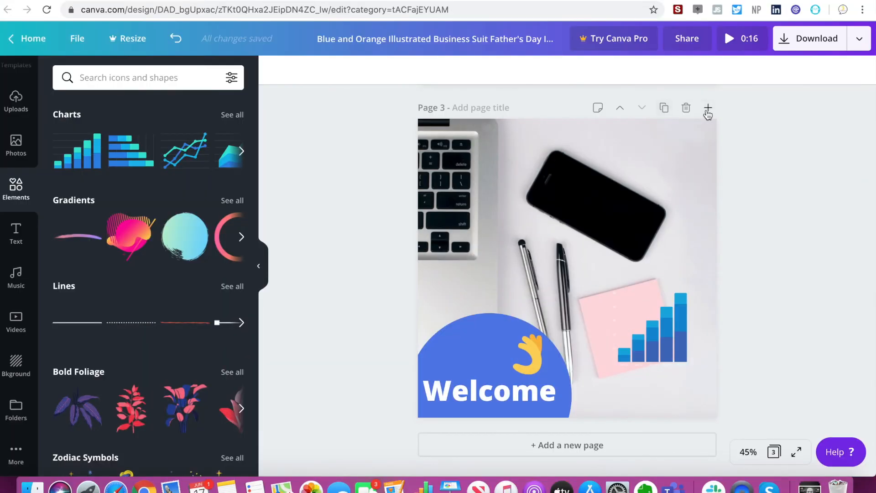
pyautogui.click(706, 112)
pyautogui.moveTo(124, 245); pyautogui.dragTo(491, 189)
pyautogui.moveTo(538, 222); pyautogui.dragTo(811, 474)
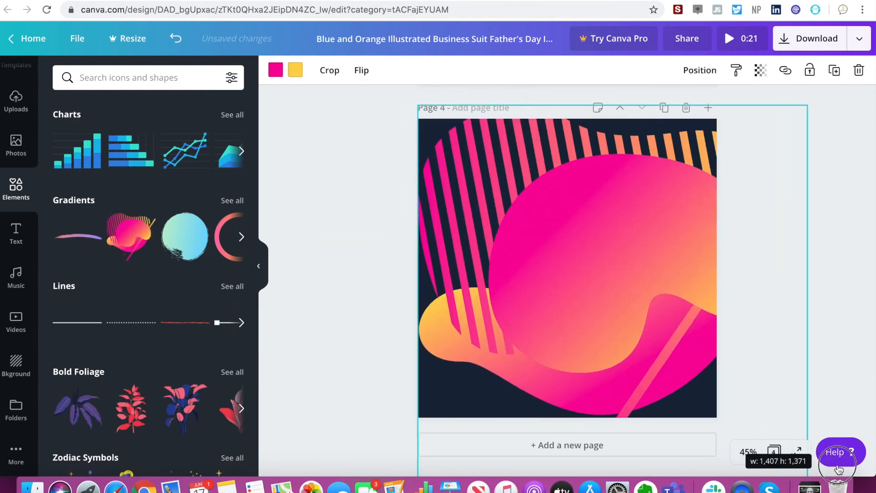
pyautogui.moveTo(609, 334)
pyautogui.mouseDown()
pyautogui.moveTo(600, 330)
pyautogui.moveTo(606, 335)
pyautogui.mouseUp()
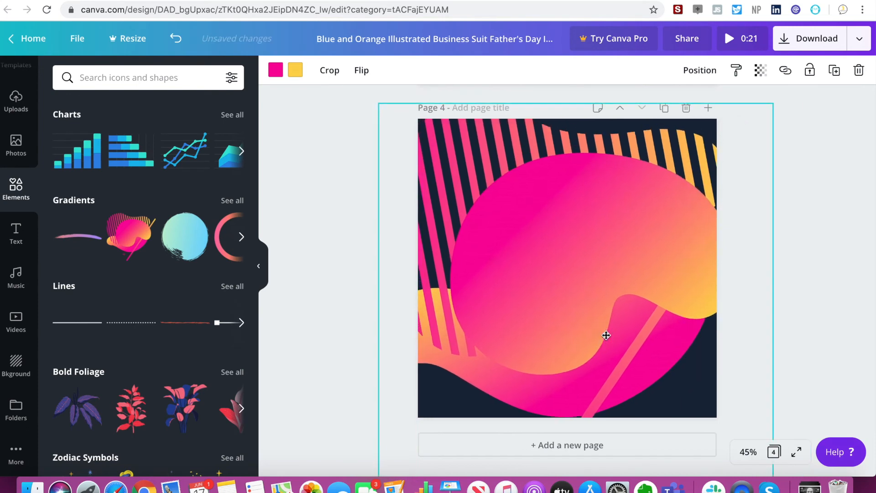
pyautogui.click(333, 261)
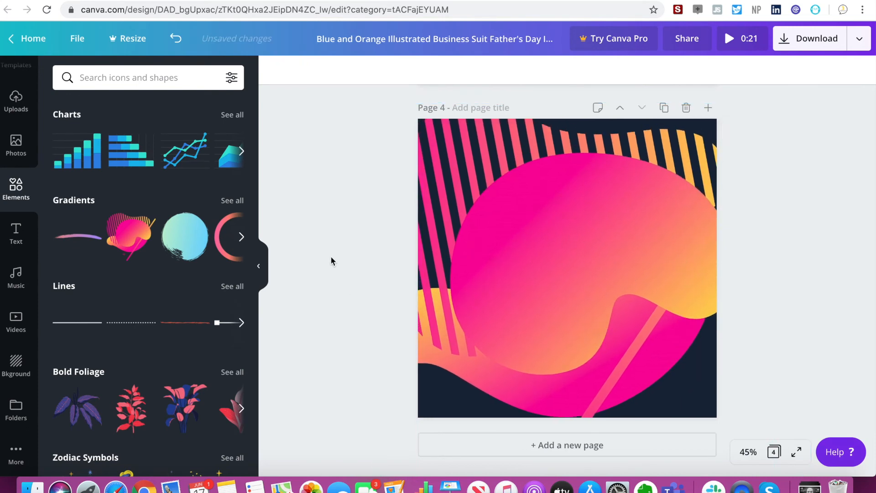
# Add the pink and orange gradient ring to page 4 and delete the large gradient shape behind it.
pyautogui.click(230, 244)
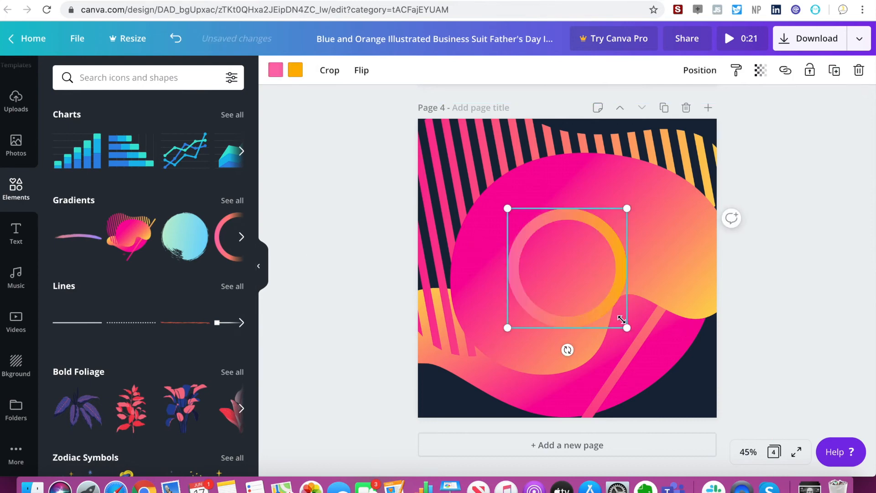
pyautogui.click(447, 219)
pyautogui.press('Delete')
pyautogui.click(545, 240)
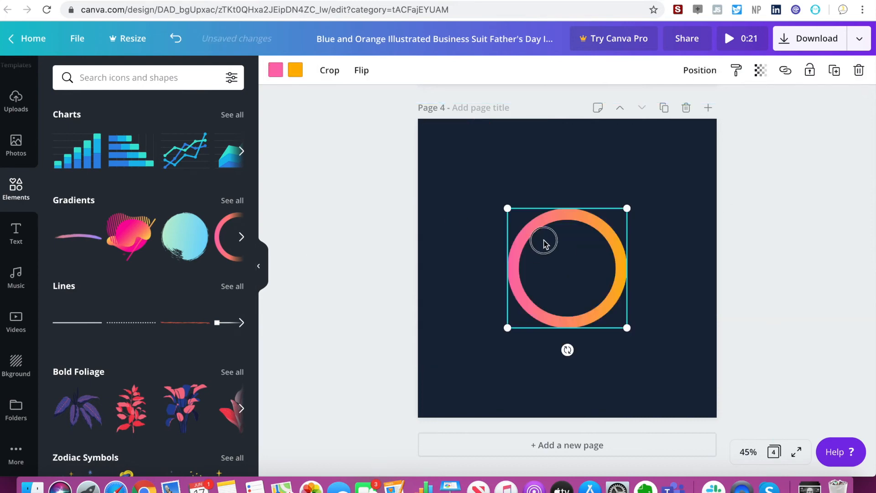
# Enlarge the gradient ring and position it so it runs off the upper-left corner of page 4.
pyautogui.moveTo(569, 263); pyautogui.dragTo(510, 191)
pyautogui.moveTo(567, 253); pyautogui.dragTo(702, 387)
pyautogui.moveTo(598, 285); pyautogui.dragTo(483, 223)
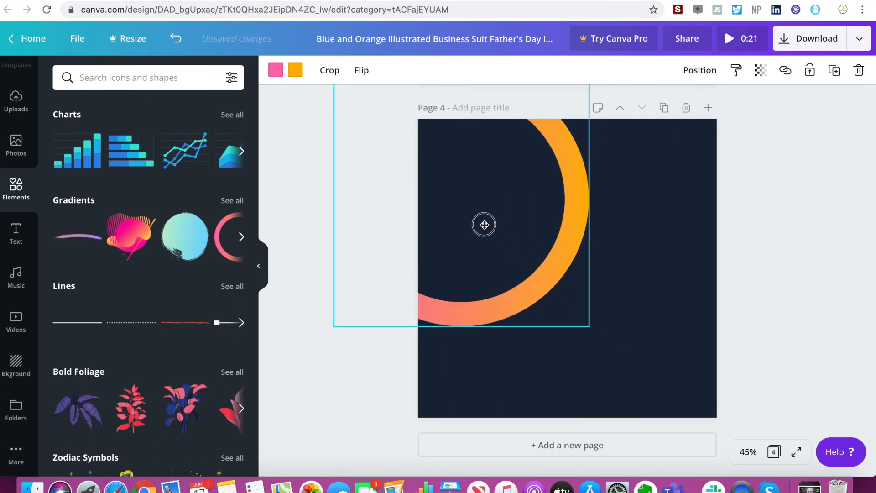
pyautogui.click(643, 341)
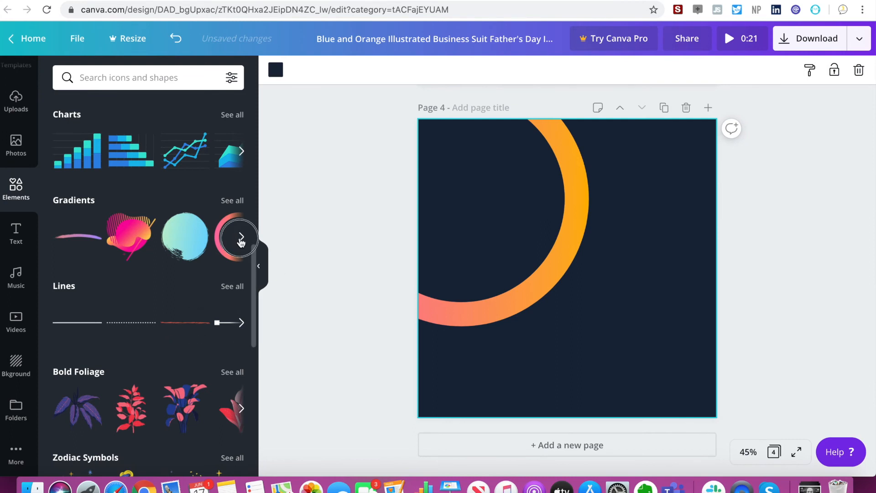
# Add a dotted line below the ring on page 4 and stretch it across the full page width.
pyautogui.click(241, 237)
pyautogui.scroll(-3, 197, 269)
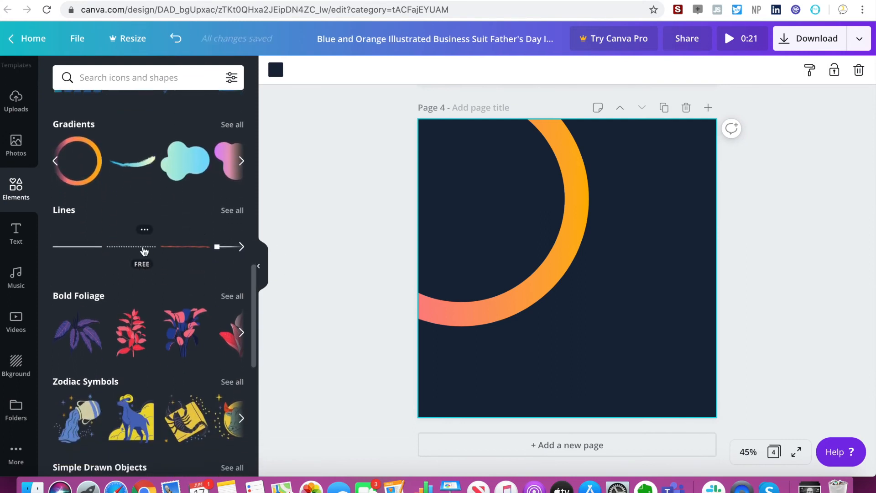
pyautogui.click(144, 251)
pyautogui.moveTo(529, 268); pyautogui.dragTo(463, 355)
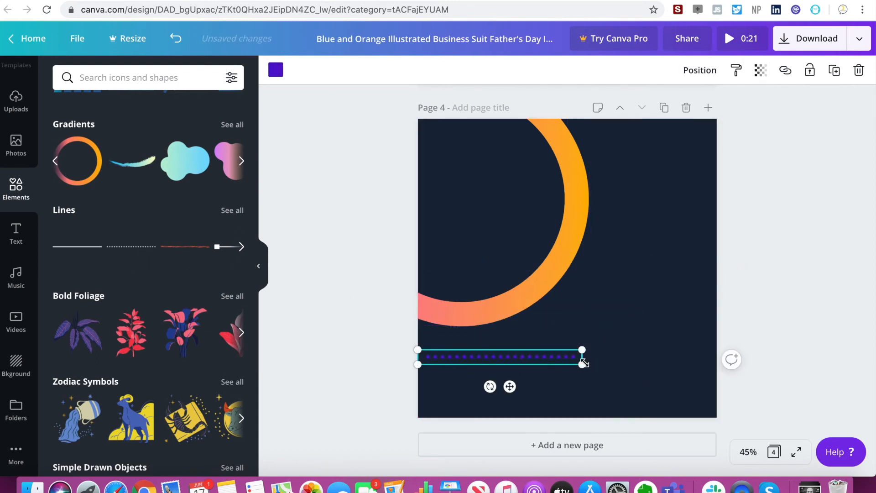
pyautogui.moveTo(623, 365); pyautogui.dragTo(737, 375)
# Recolour the dotted line to white from the document colours.
pyautogui.click(275, 69)
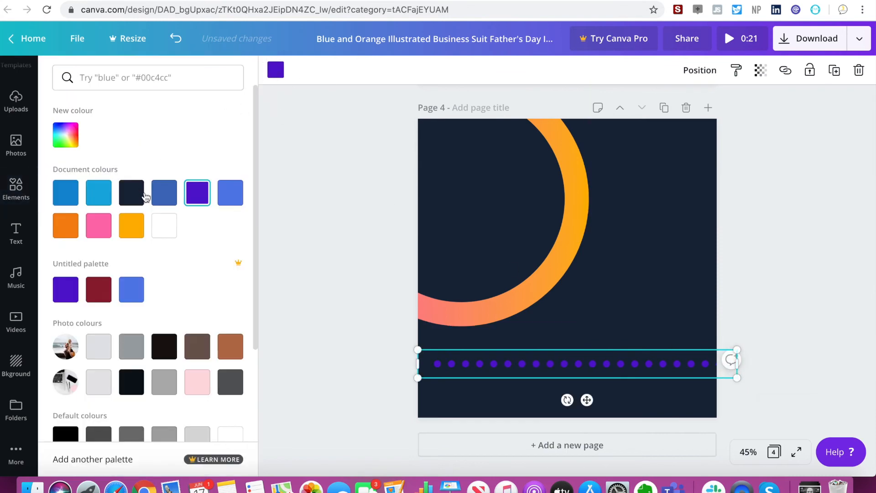
pyautogui.click(171, 227)
pyautogui.click(365, 222)
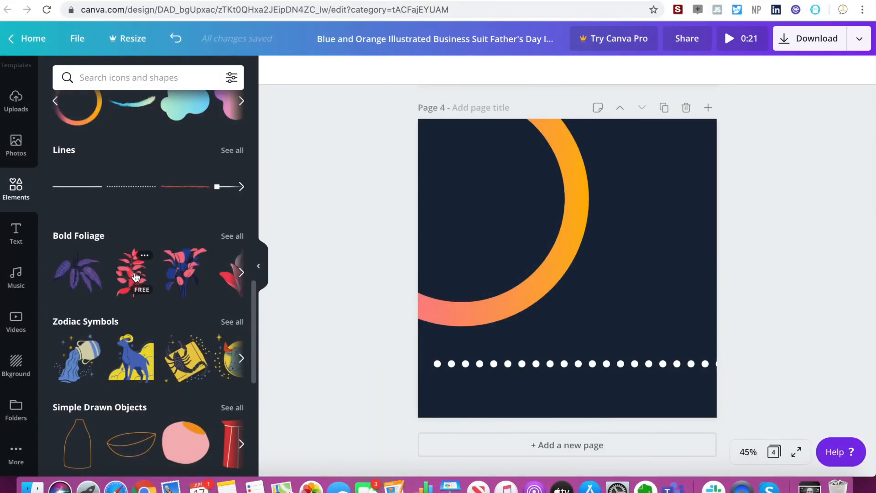
# Place the red Bold Foliage plant above the dotted line's right end and a small bottle outline inside the ring.
pyautogui.click(131, 272)
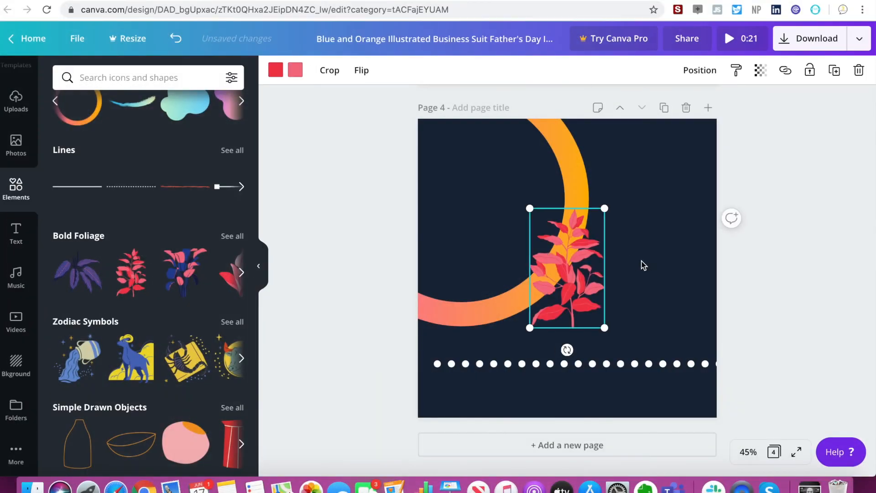
pyautogui.moveTo(579, 276); pyautogui.dragTo(683, 302)
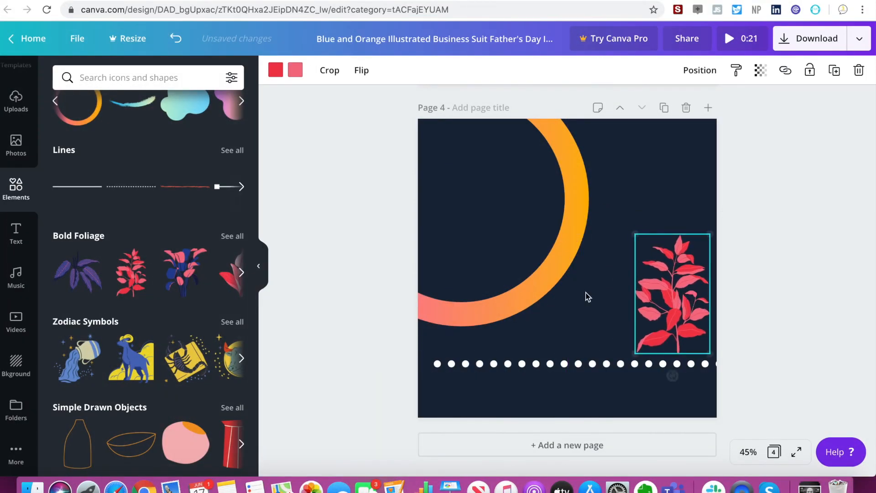
pyautogui.scroll(-3, 92, 353)
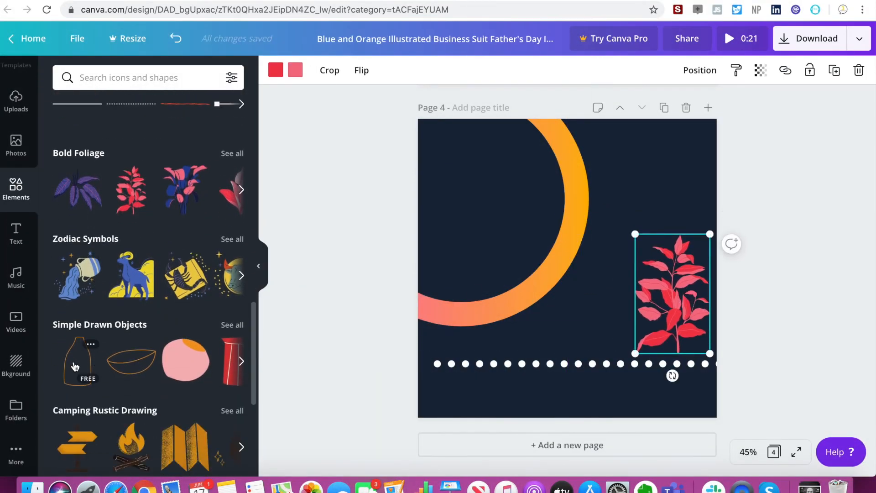
pyautogui.click(78, 360)
pyautogui.moveTo(601, 209); pyautogui.dragTo(464, 180)
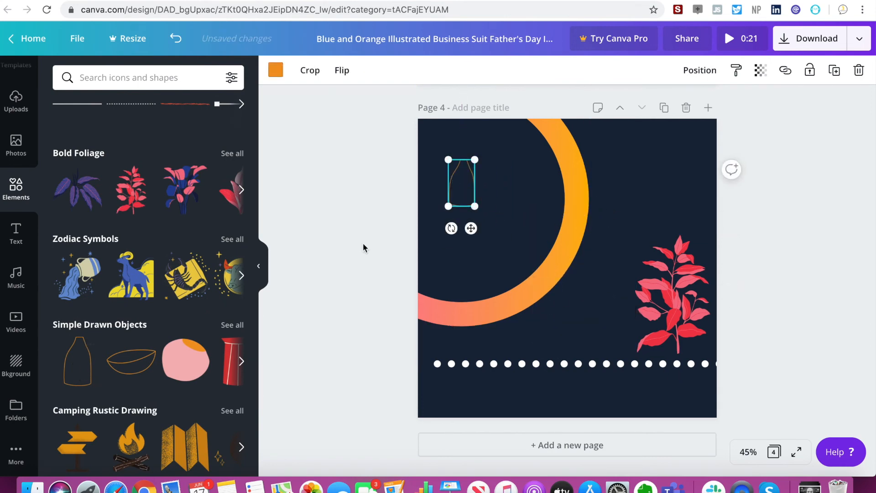
pyautogui.click(299, 262)
# Examine the remaining element collections, from the camping drawings and sketchy flowers through to the vivid leaves.
pyautogui.scroll(-8, 187, 272)
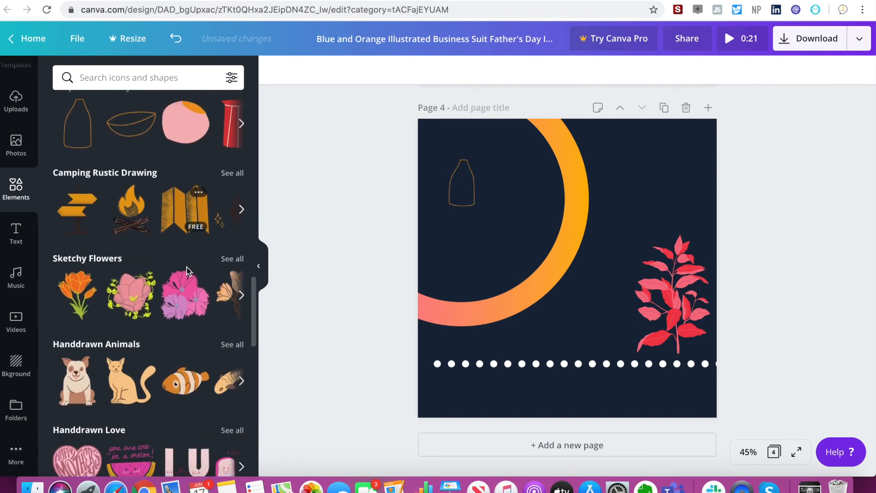
pyautogui.scroll(-5, 187, 273)
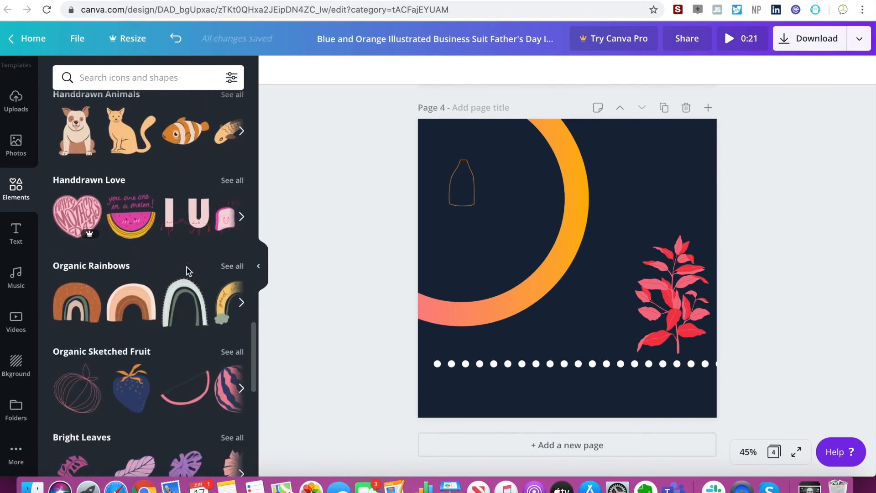
pyautogui.scroll(-1, 187, 273)
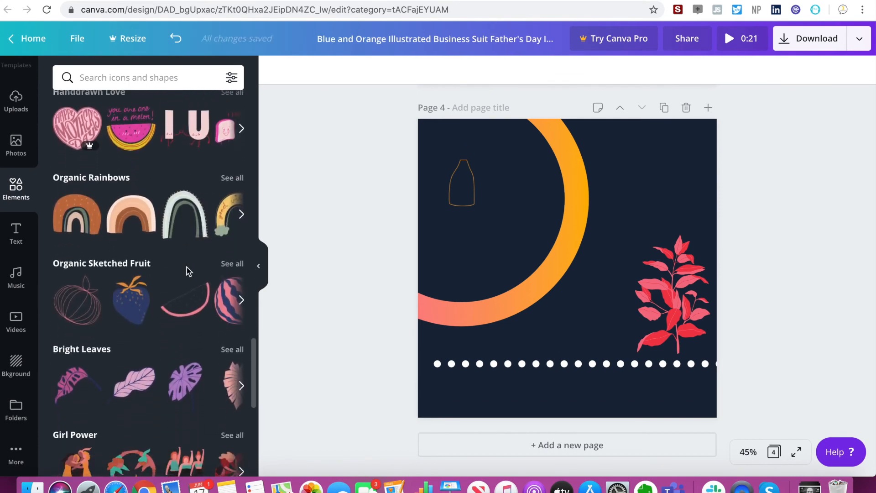
pyautogui.scroll(-12, 152, 265)
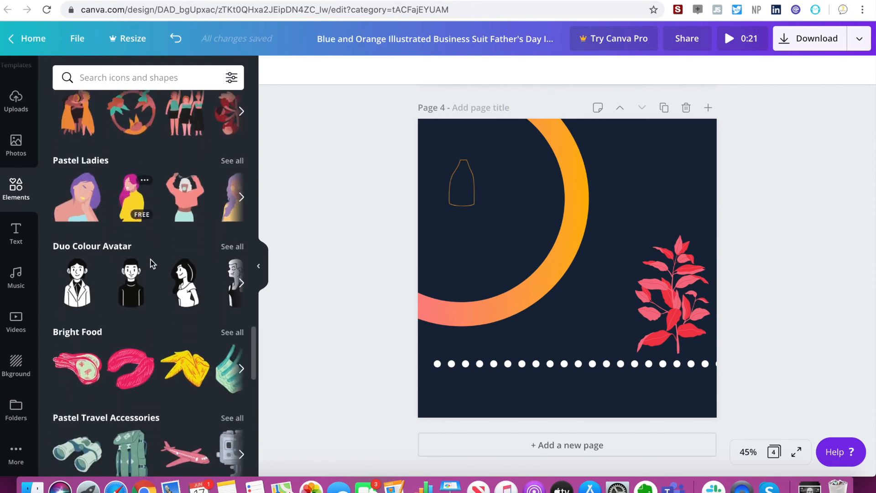
pyautogui.scroll(-7, 152, 264)
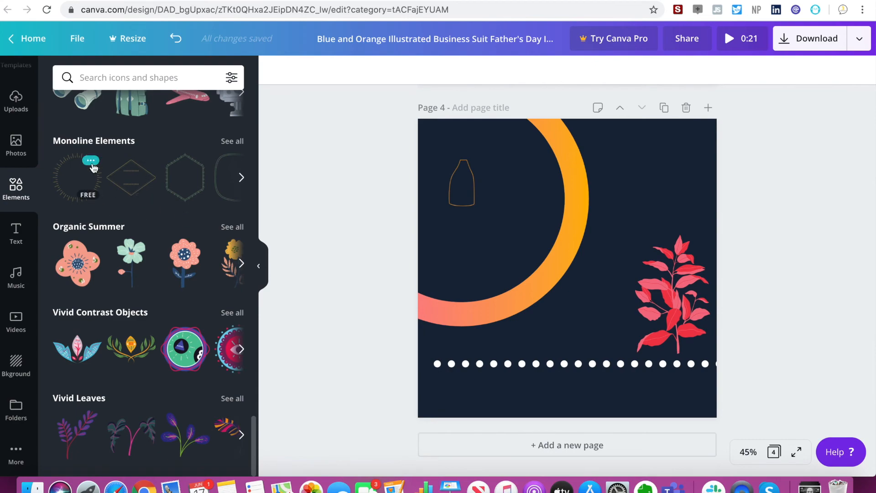
pyautogui.scroll(20, 93, 168)
pyautogui.scroll(10, 93, 168)
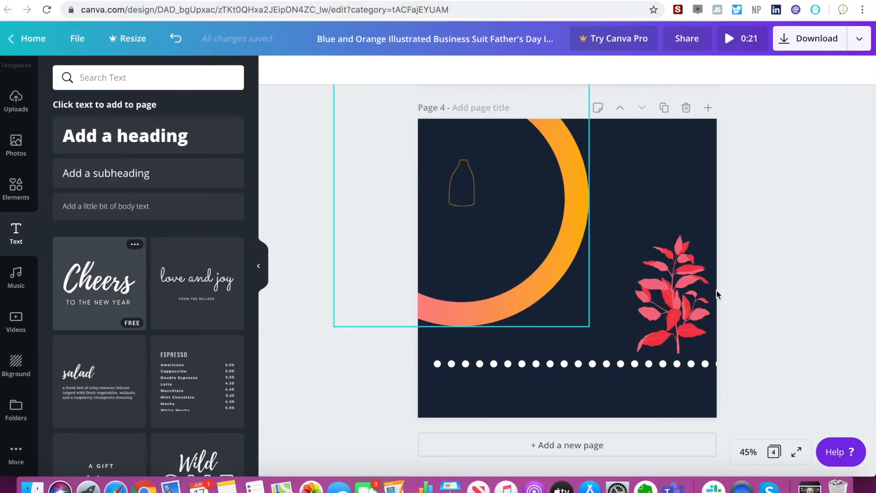
# Add the "Cheers to the New Year" text combination to page 4, remove the duplicate, and place it in the upper right corner above the plant.
pyautogui.click(132, 274)
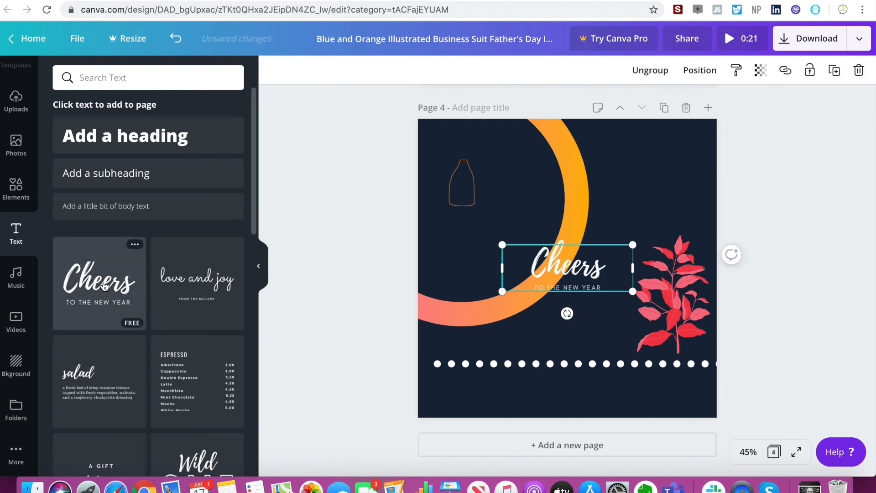
pyautogui.moveTo(598, 242); pyautogui.dragTo(579, 190)
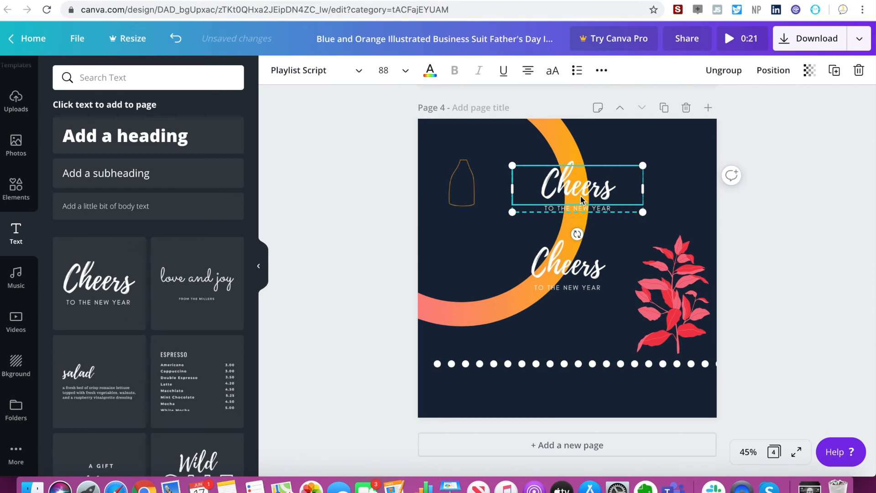
pyautogui.press('Delete')
pyautogui.press('Delete')
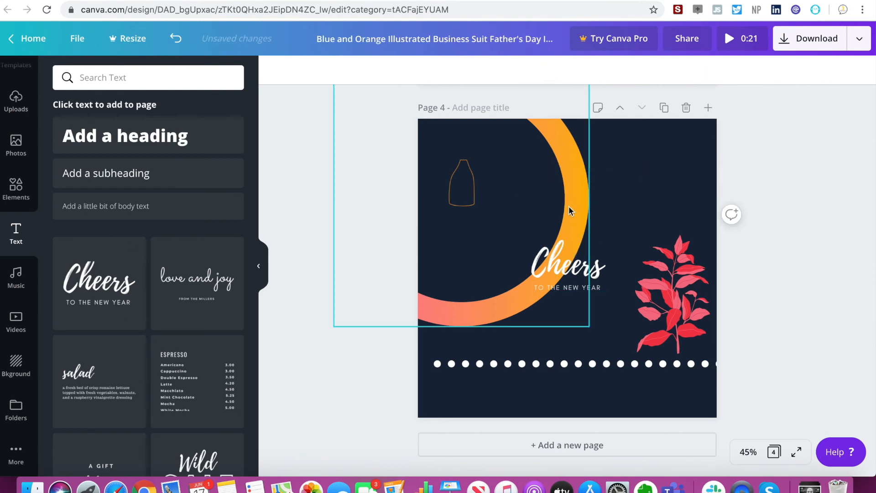
pyautogui.click(574, 268)
pyautogui.moveTo(574, 268); pyautogui.dragTo(653, 160)
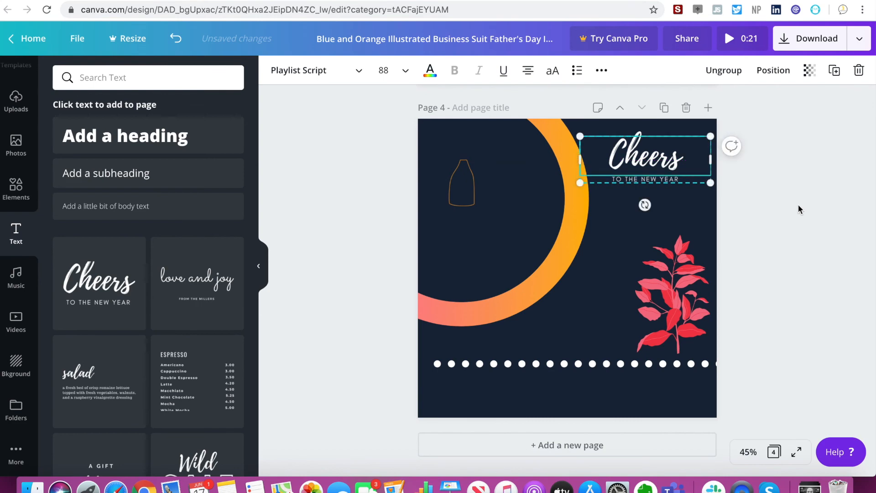
# Replace the script word "Cheers" in the text combination on page 4 with "hell".
pyautogui.click(756, 209)
pyautogui.click(640, 156)
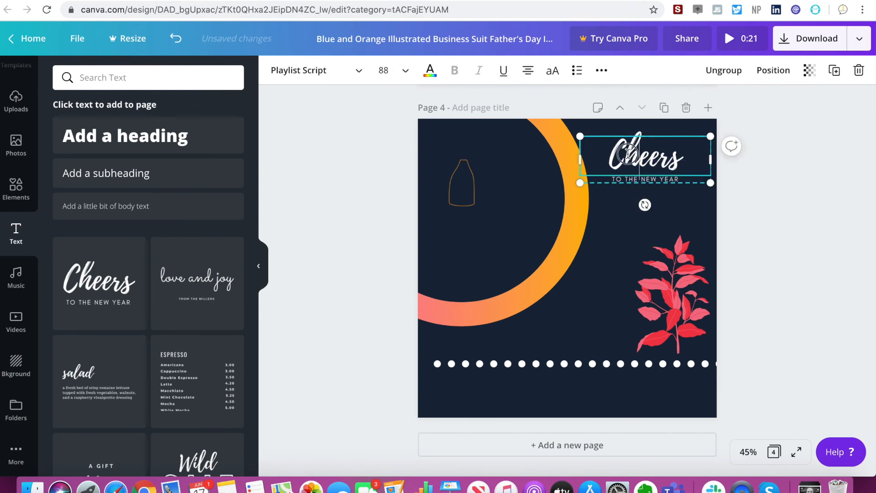
pyautogui.doubleClick(640, 155)
pyautogui.write('hell')
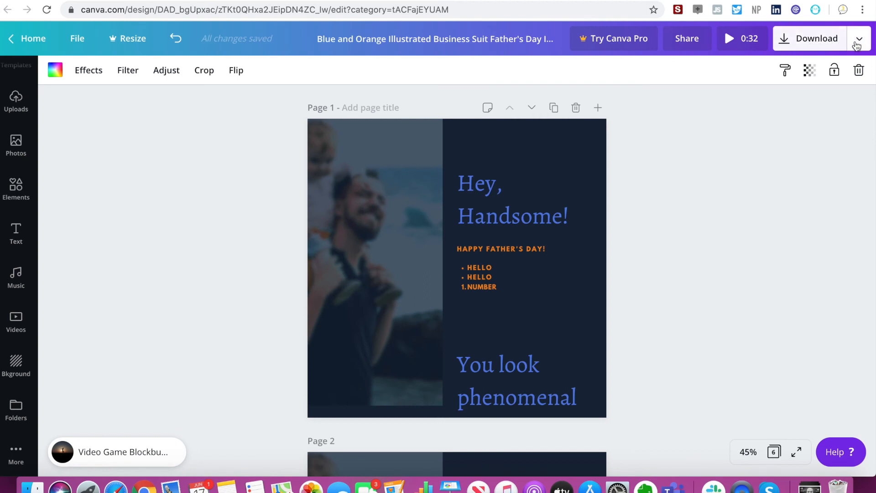
# Download only page 4 of the design with Video as the file type.
pyautogui.click(858, 43)
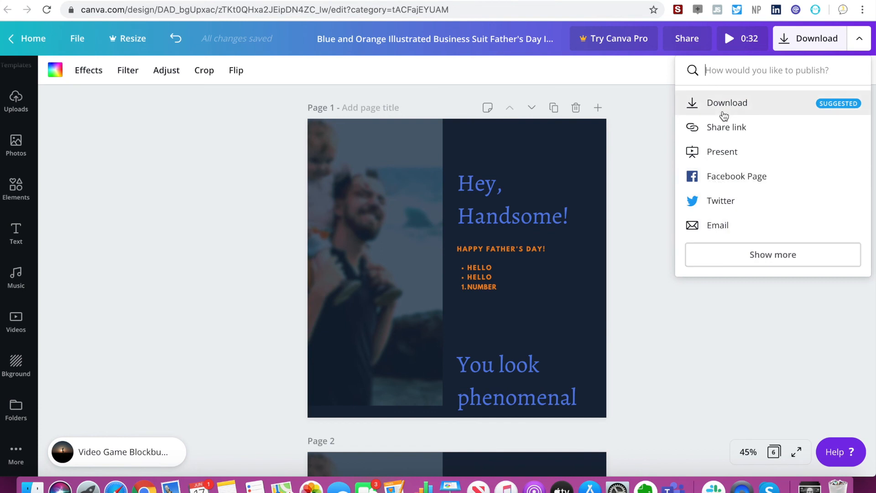
pyautogui.click(724, 114)
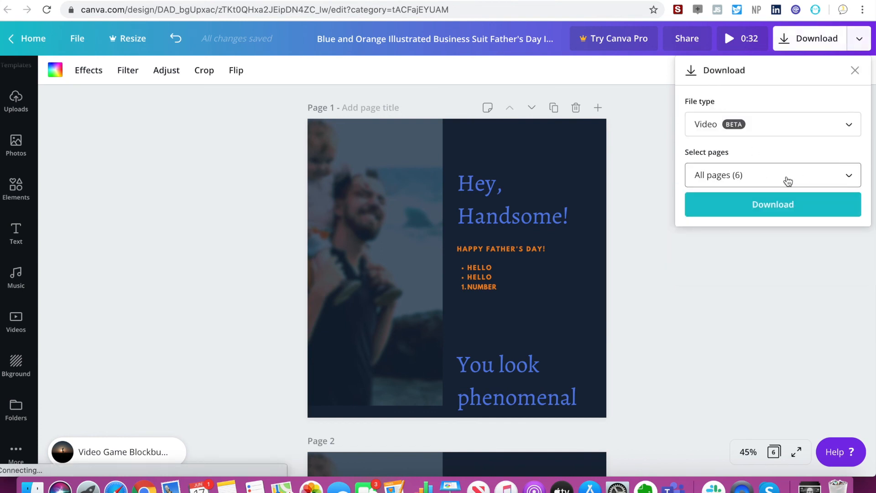
pyautogui.click(788, 180)
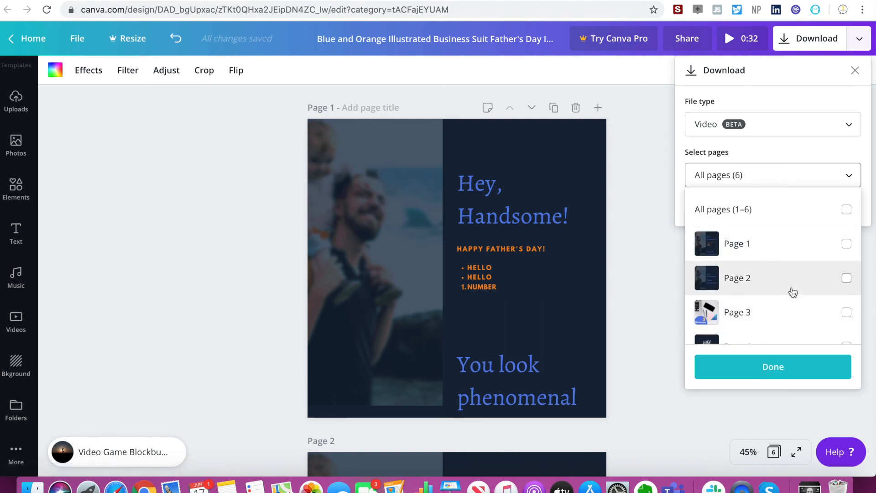
pyautogui.scroll(-3, 791, 292)
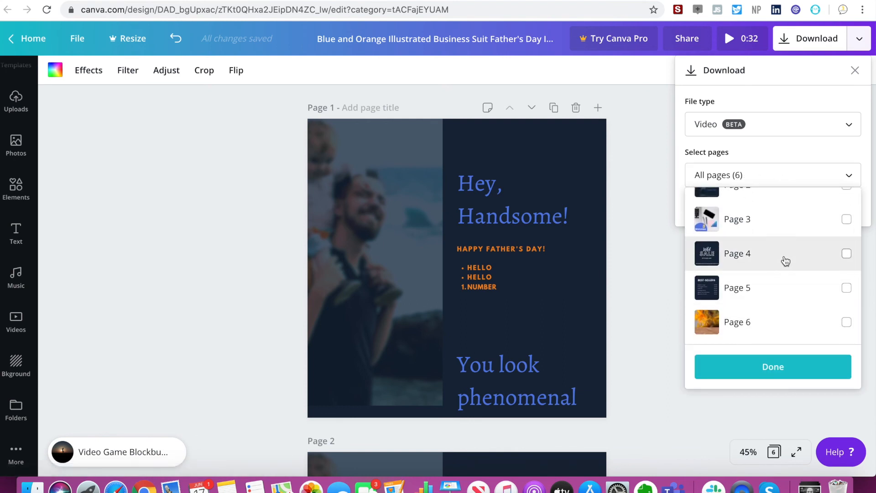
pyautogui.click(778, 368)
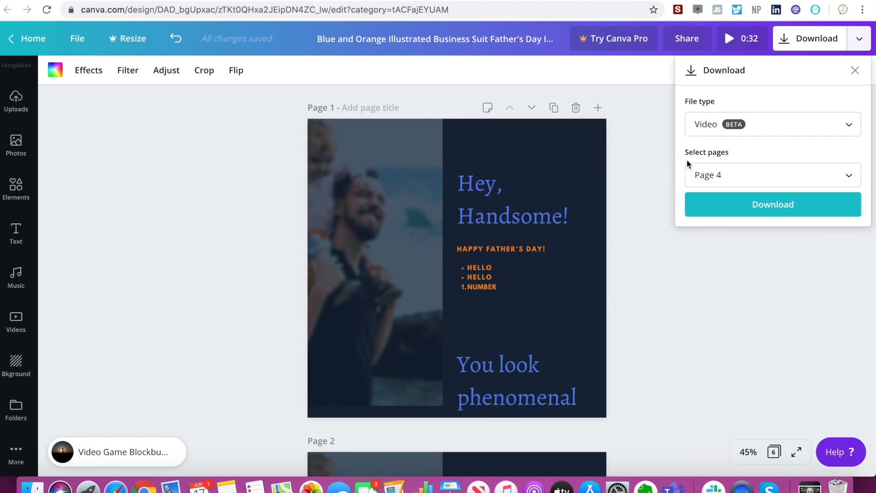
pyautogui.click(729, 202)
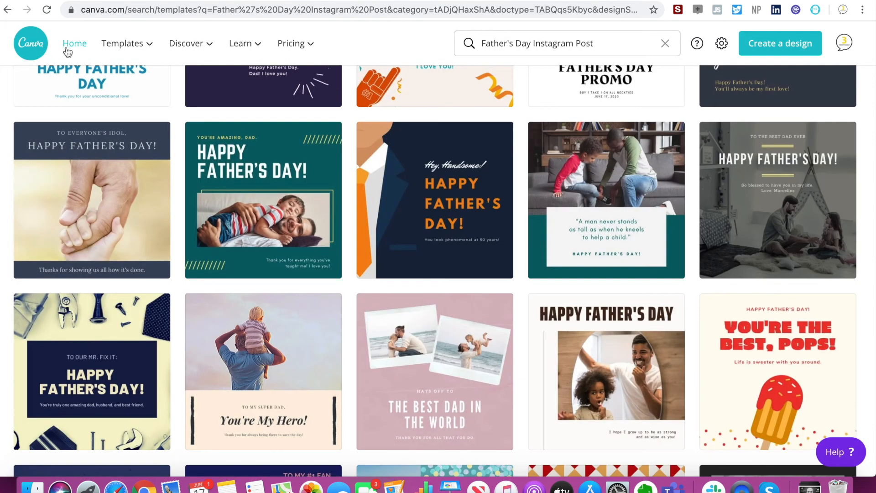
# Go to the Canva home page and open the "Stop the Spread" template from the Posters category as a new design.
pyautogui.click(77, 45)
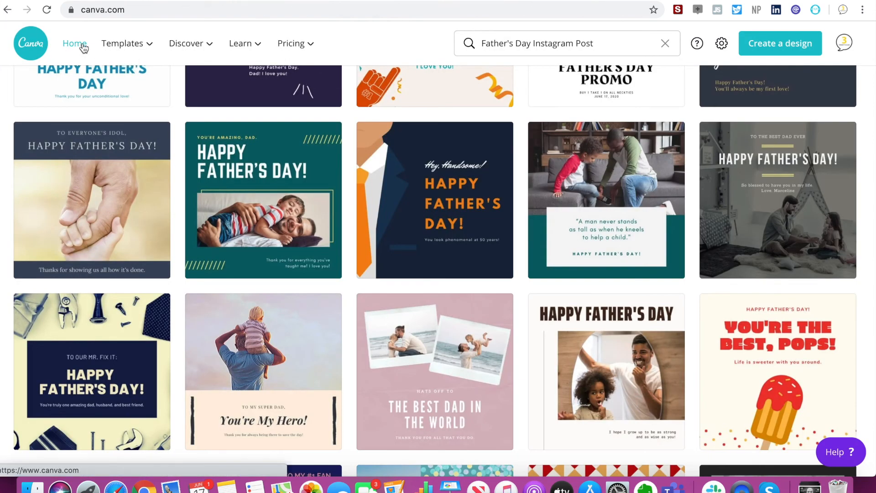
pyautogui.scroll(-6, 470, 256)
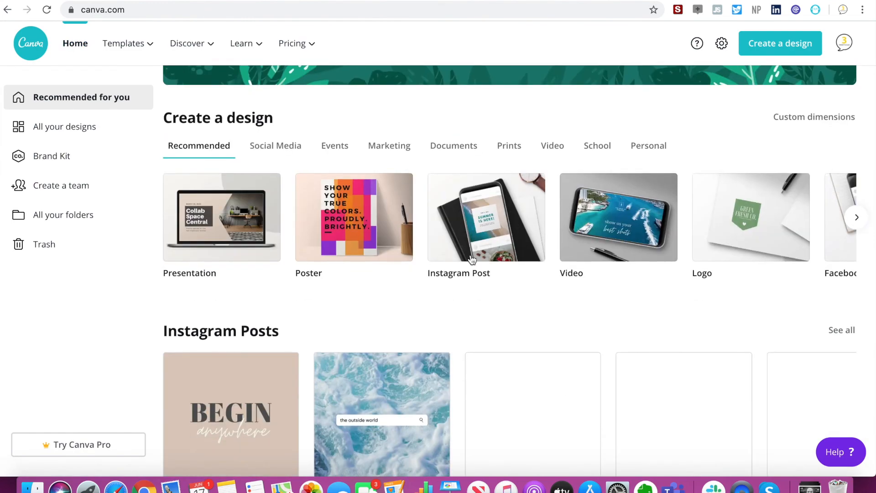
pyautogui.scroll(-2, 471, 260)
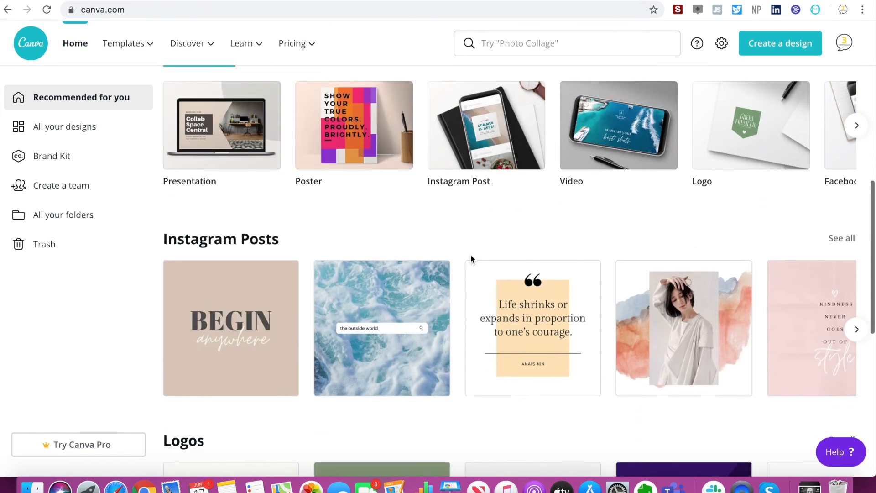
pyautogui.scroll(-8, 471, 260)
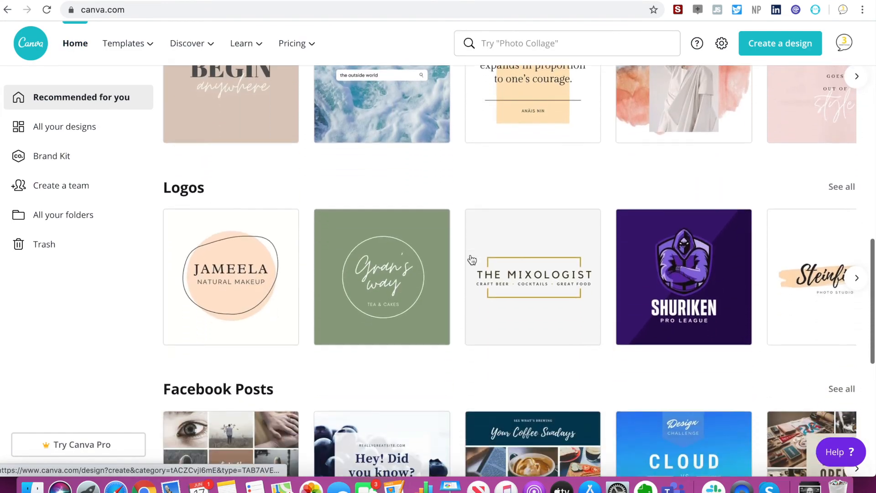
pyautogui.scroll(-6, 472, 259)
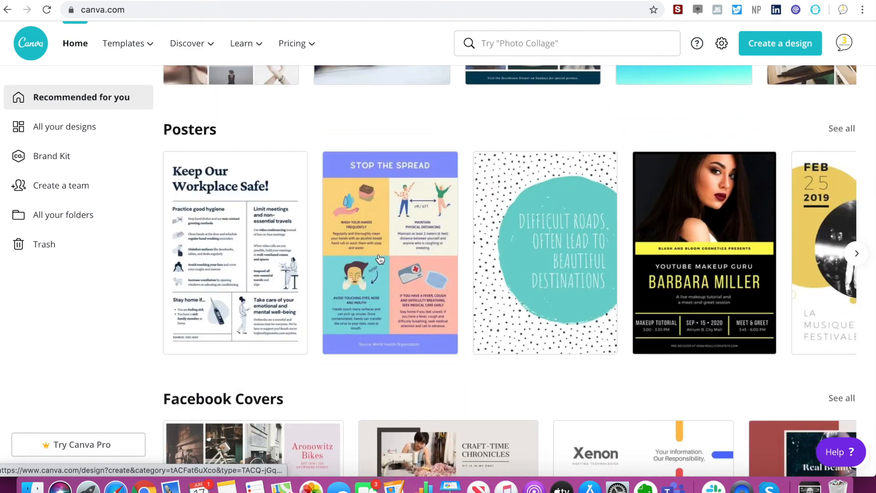
pyautogui.click(386, 249)
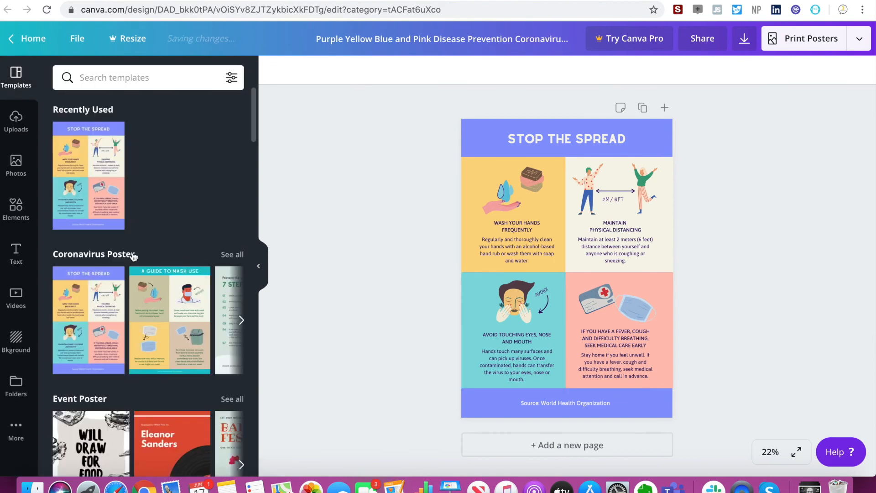
# Apply the pink "Checklist to Prepare and Protect your Family and Household" template from the Coronavirus Poster collection to the page.
pyautogui.scroll(-2, 133, 256)
pyautogui.scroll(-5, 133, 255)
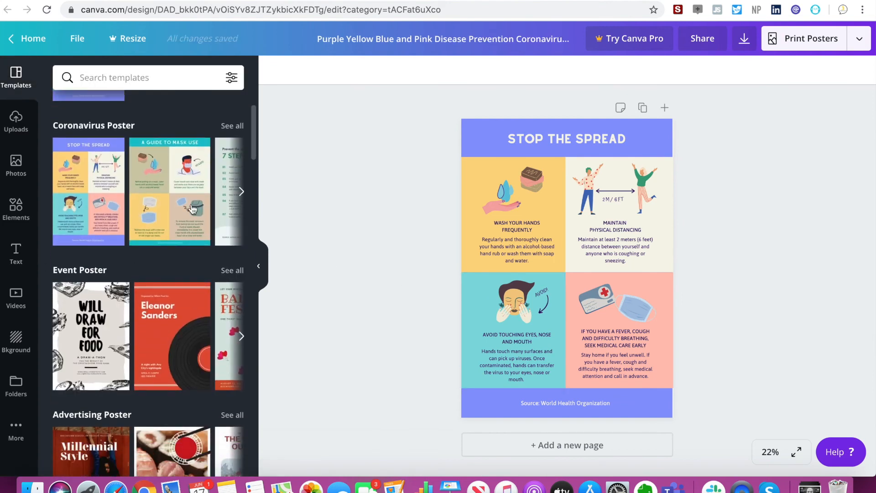
pyautogui.hscroll(10, 193, 209)
pyautogui.hscroll(8, 198, 198)
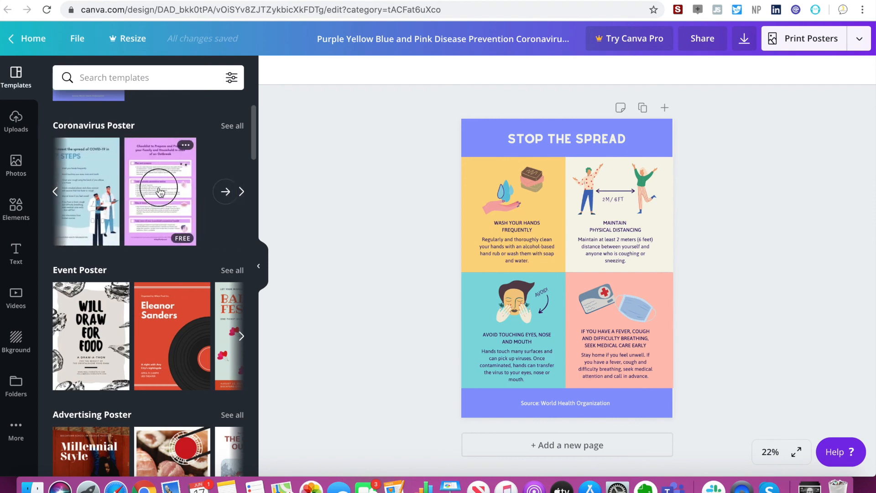
pyautogui.click(159, 191)
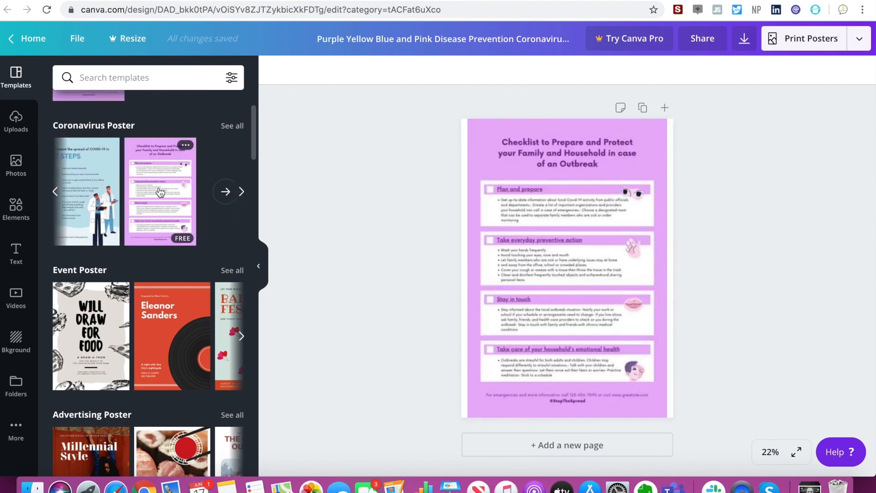
# Recolour the poster's background to the dark violet from the untitled palette and its checklist heading to white.
pyautogui.click(524, 152)
pyautogui.click(476, 128)
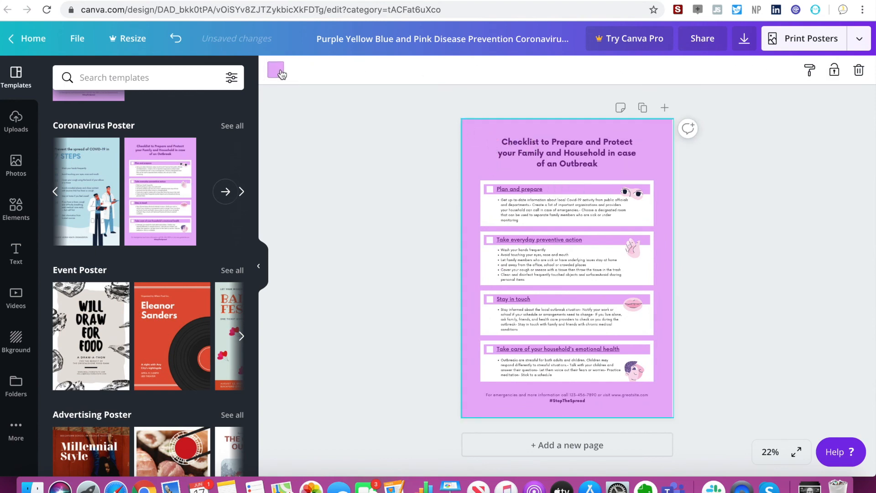
pyautogui.click(276, 70)
pyautogui.click(66, 291)
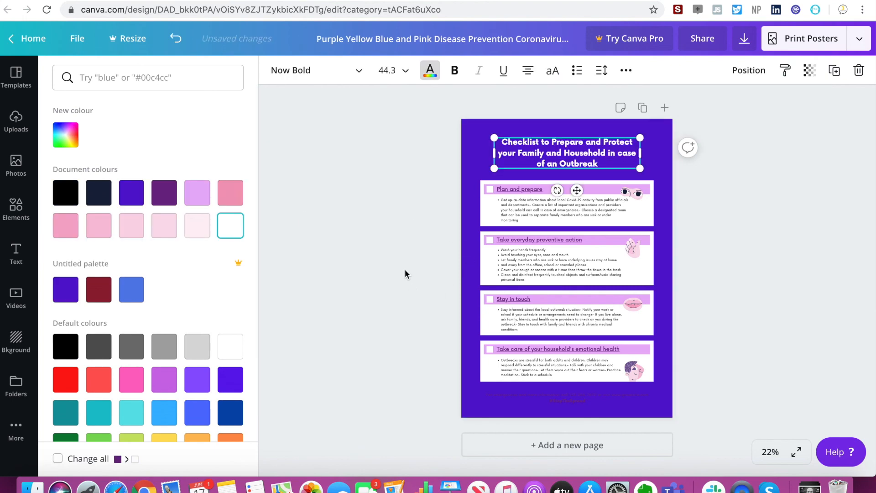
pyautogui.click(384, 264)
pyautogui.click(731, 218)
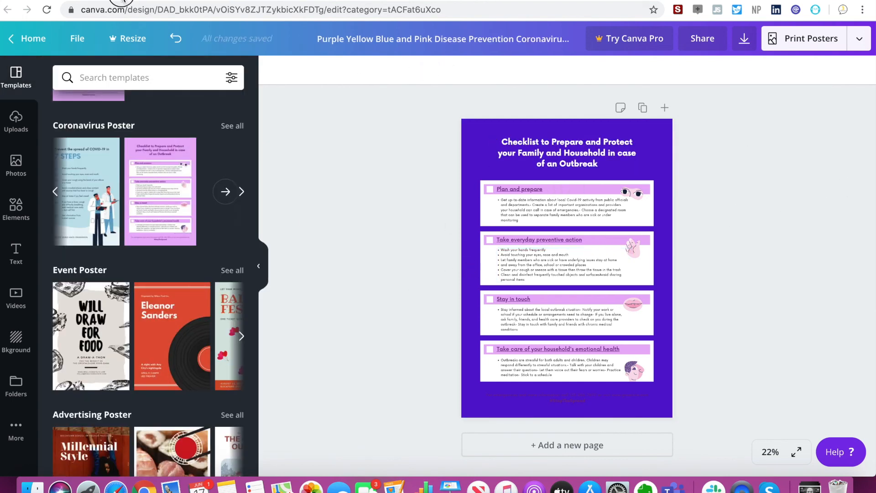
# Return to the Canva home page and look over its template categories, from Facebook Covers and YouTube Thumbnails back to Create a design.
pyautogui.click(121, 1)
pyautogui.scroll(-4, 546, 242)
pyautogui.scroll(-10, 546, 242)
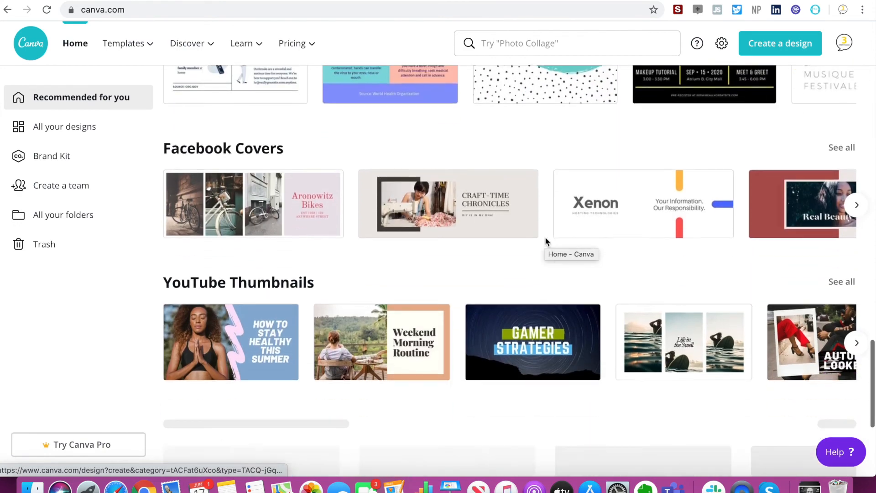
pyautogui.scroll(5, 546, 242)
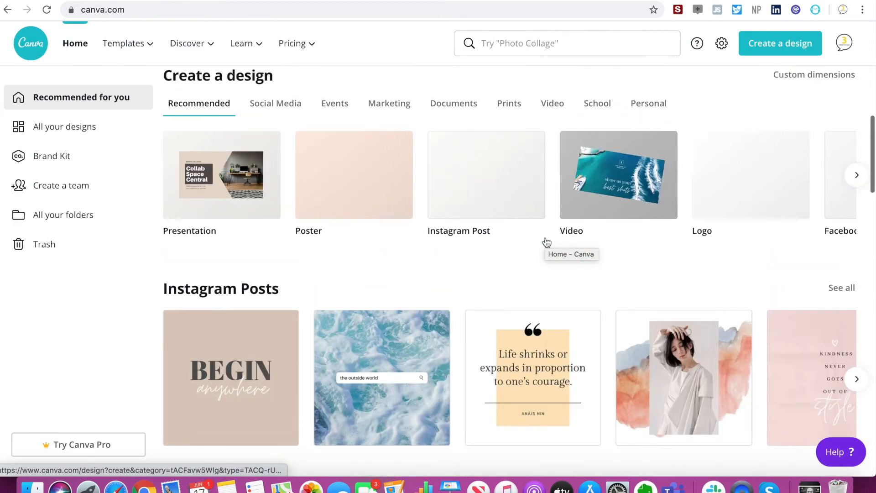
pyautogui.scroll(-1, 546, 242)
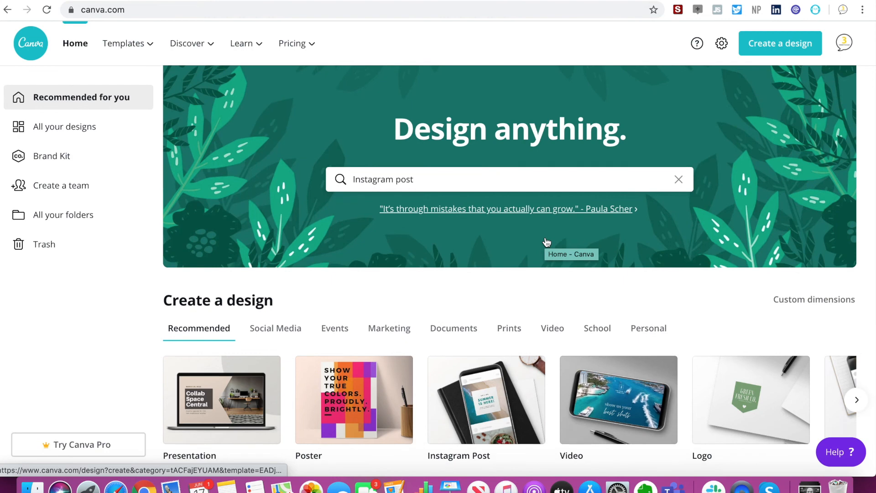